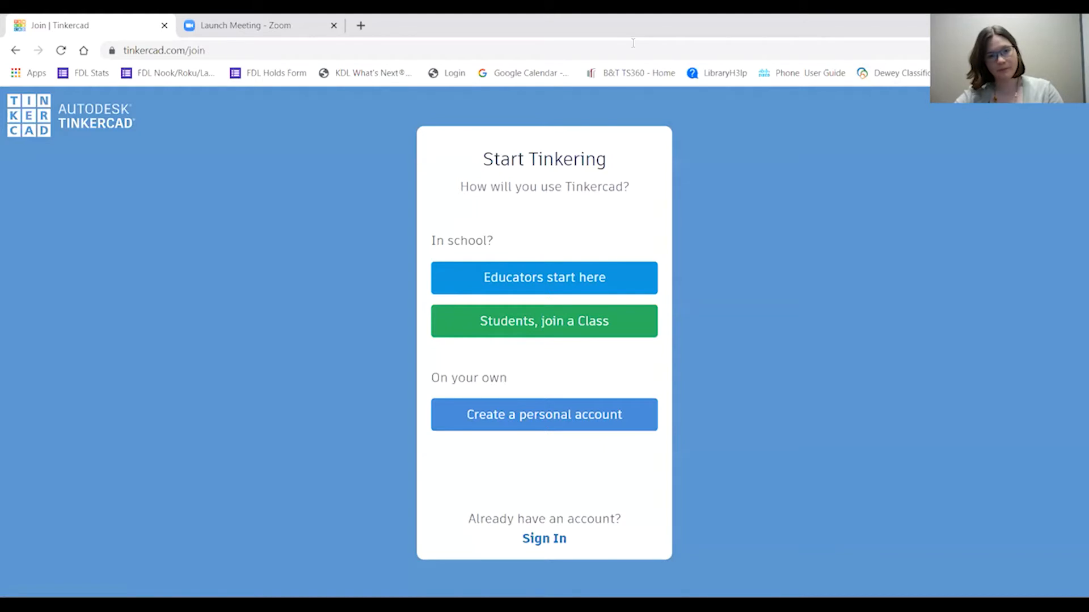
Choose to create a personal account on the Tinkercad join page.
click(461, 415)
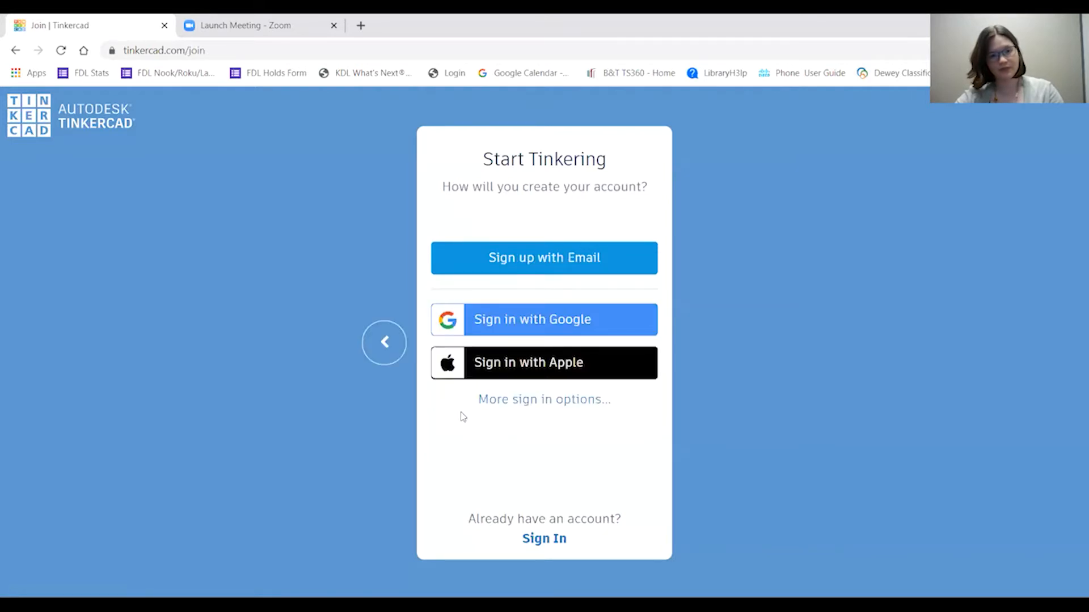
Choose email sign-up, pick a birth month, day and year, and continue.
click(519, 260)
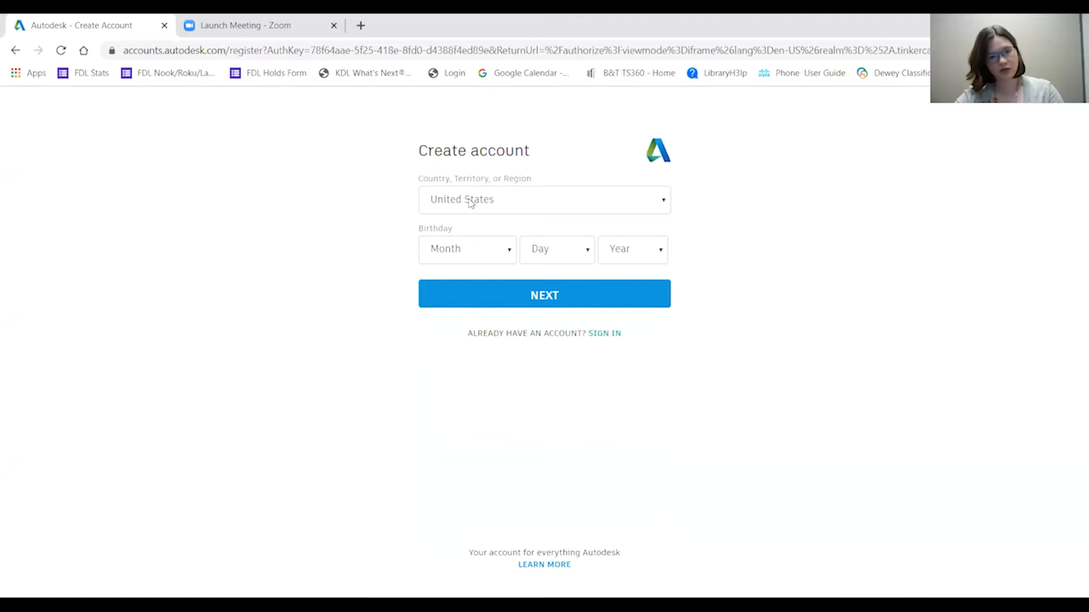
click(459, 253)
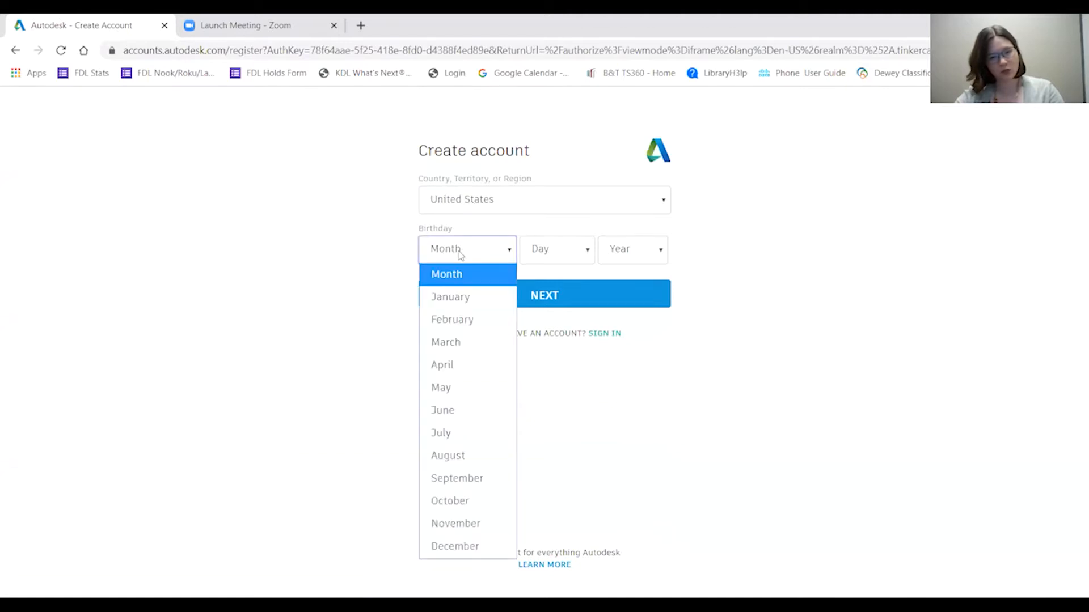
click(450, 297)
click(544, 255)
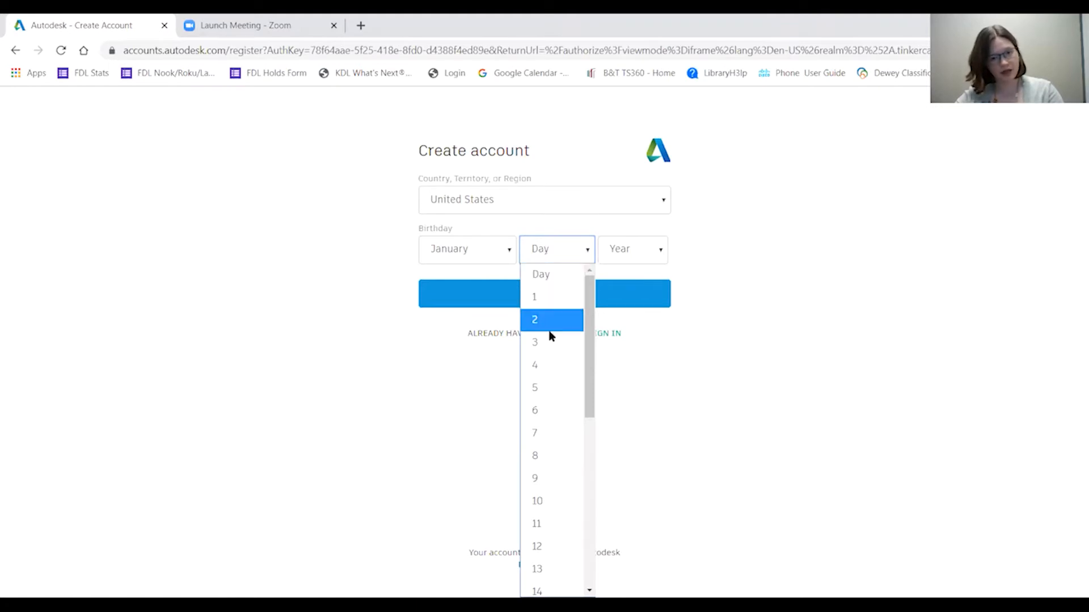
scroll(549, 404, down, 3)
click(549, 403)
click(624, 250)
scroll(638, 448, down, 15)
scroll(639, 453, up, 5)
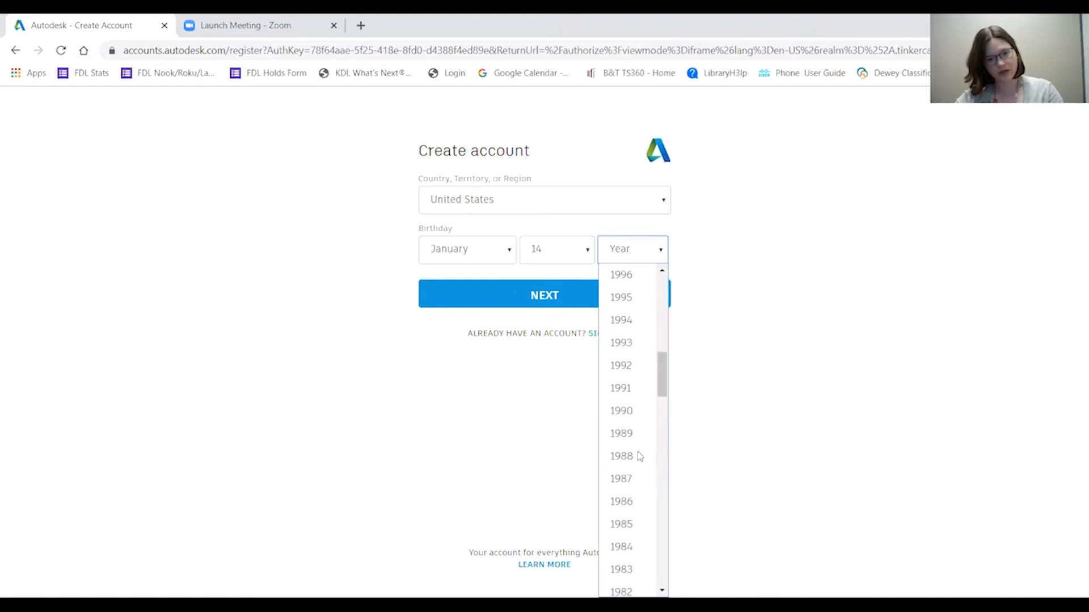
scroll(635, 434, down, 3)
click(635, 434)
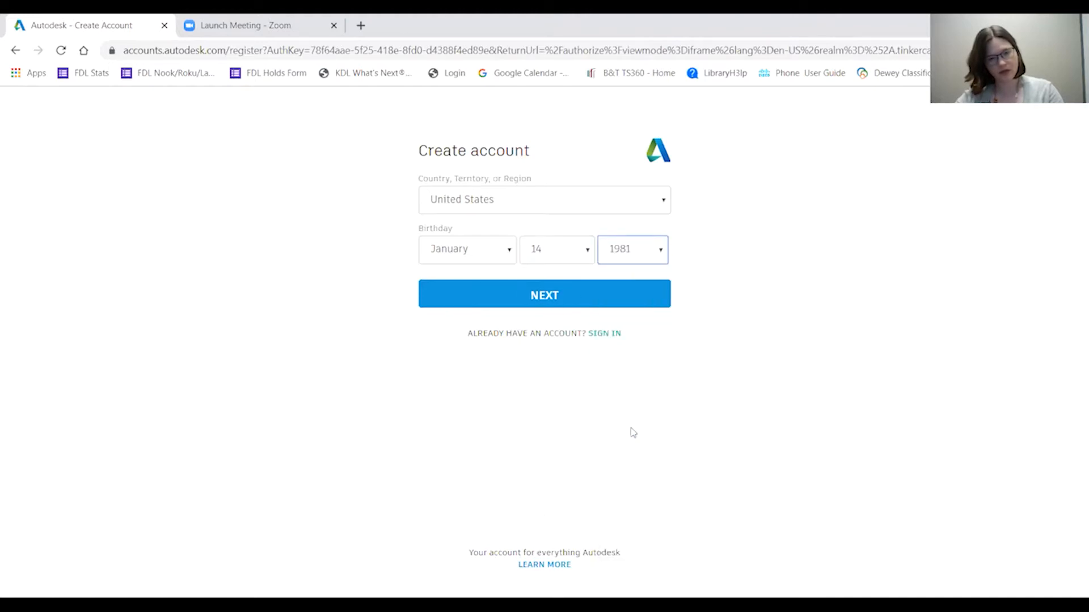
click(541, 303)
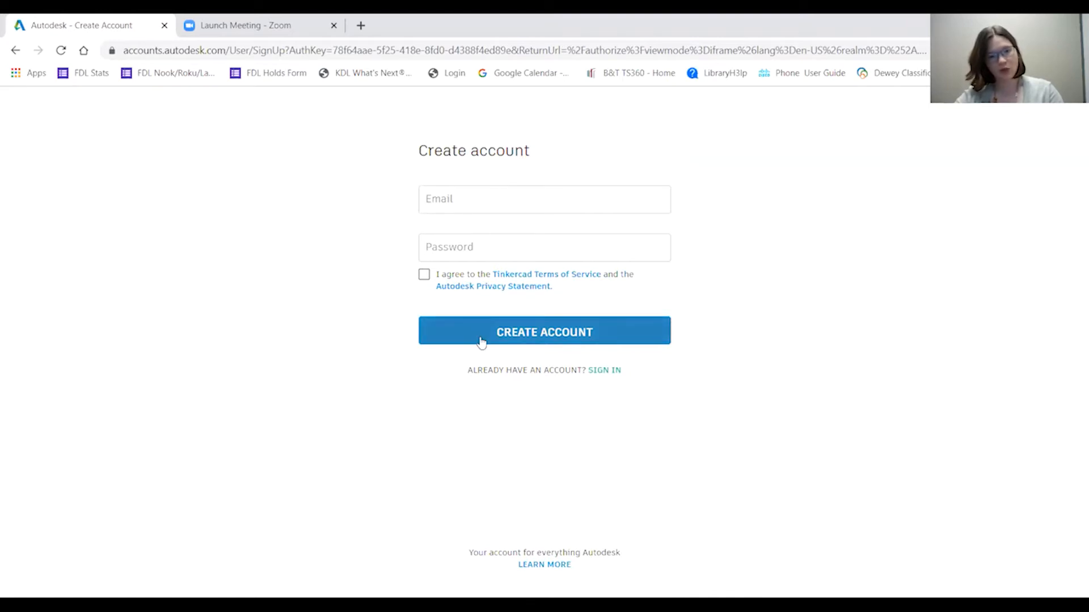
Sign in to the existing account with its email address and password.
click(605, 371)
key(Return)
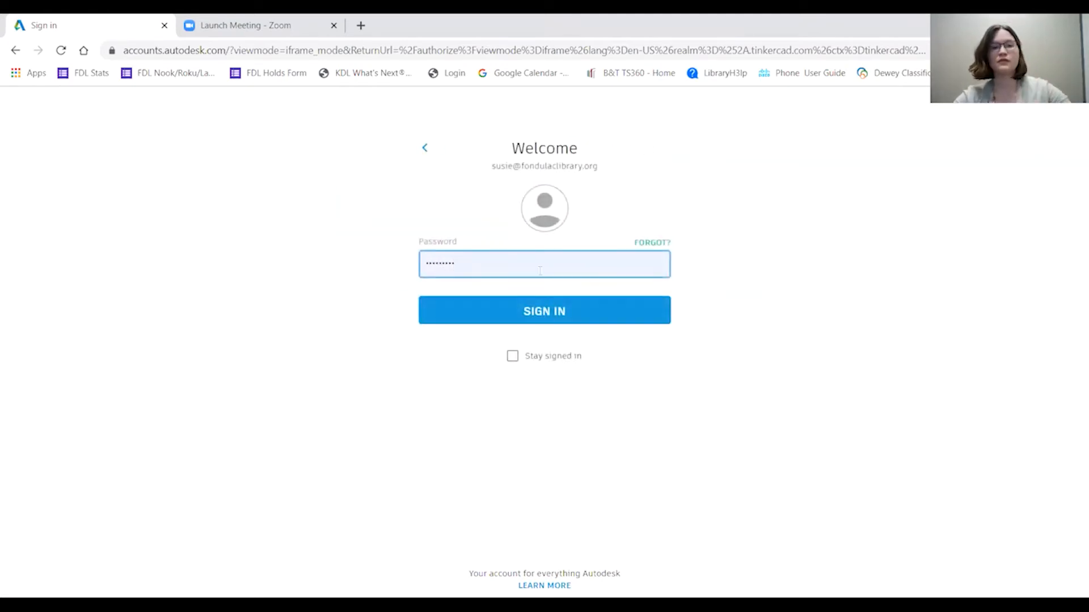
click(540, 311)
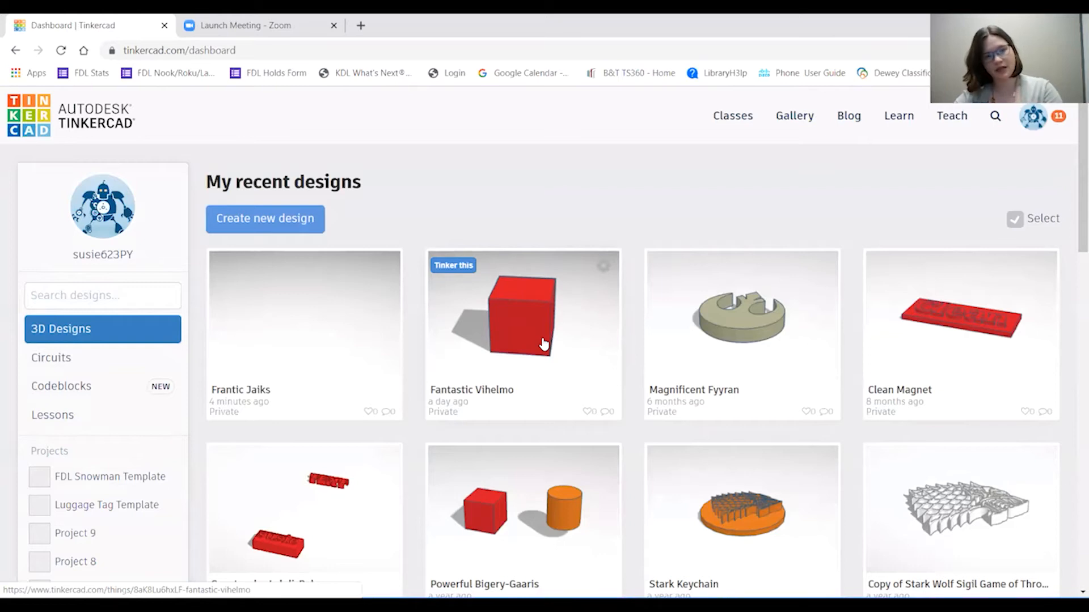
Go from the dashboard to the Learn page with the 3D Starters lessons.
scroll(543, 344, down, 4)
scroll(544, 344, up, 4)
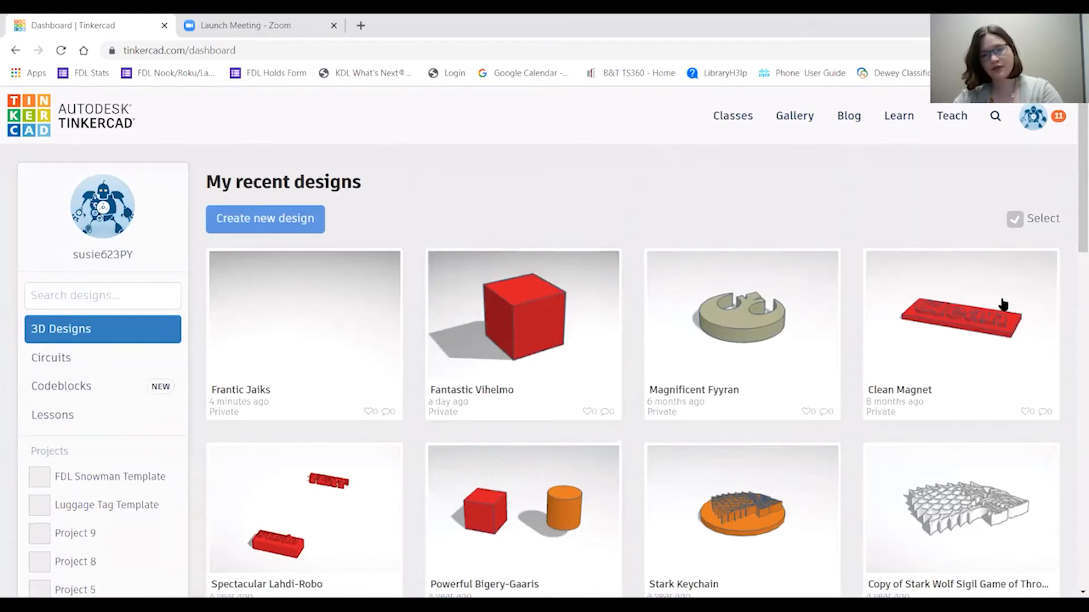
click(891, 124)
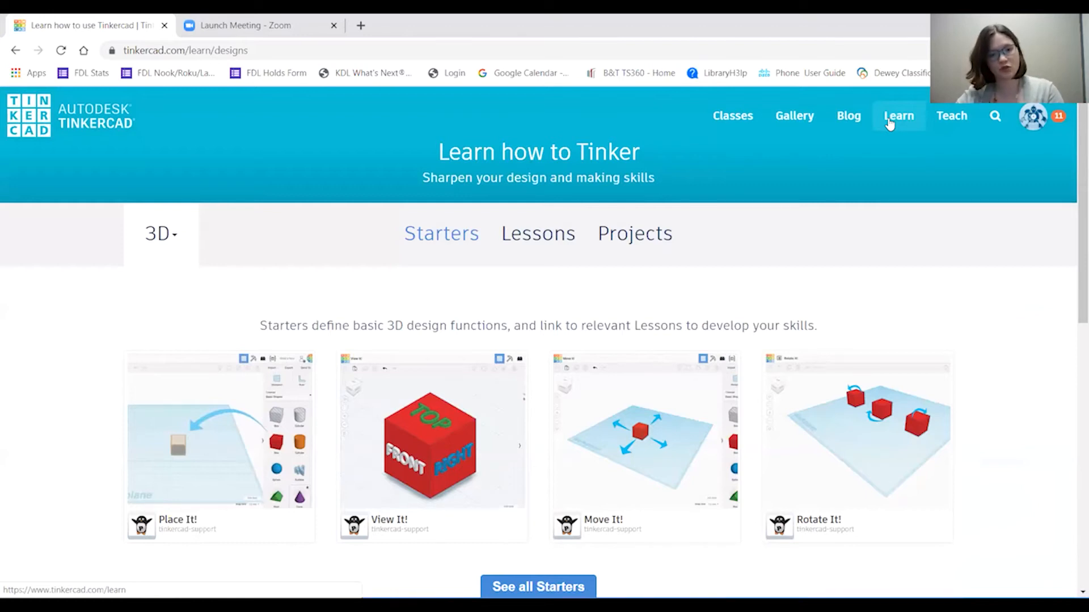
Start the Place It! starter lesson.
click(255, 404)
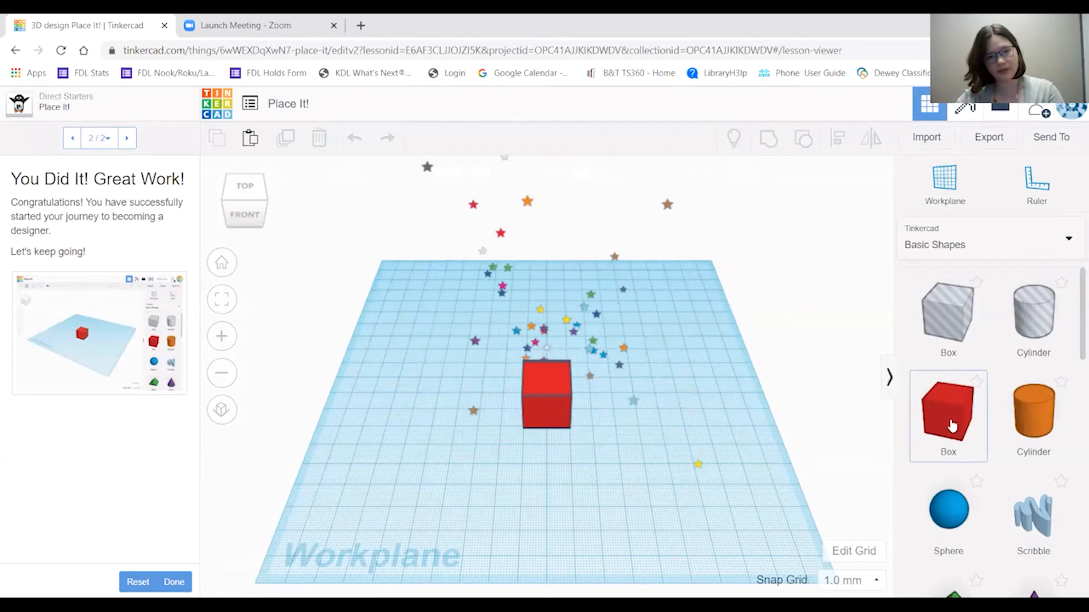
scroll(951, 426, down, 10)
scroll(943, 409, up, 9)
scroll(943, 408, down, 8)
scroll(943, 408, down, 8)
scroll(944, 409, up, 8)
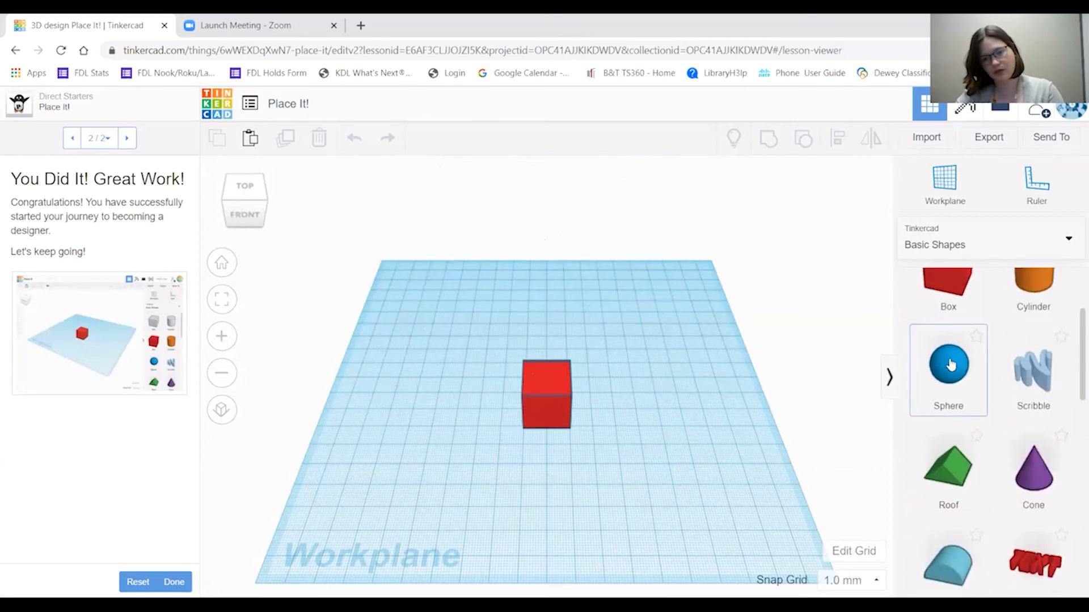
Place a box on the workplane, deselect it and finish the lesson.
drag(944, 287, 540, 406)
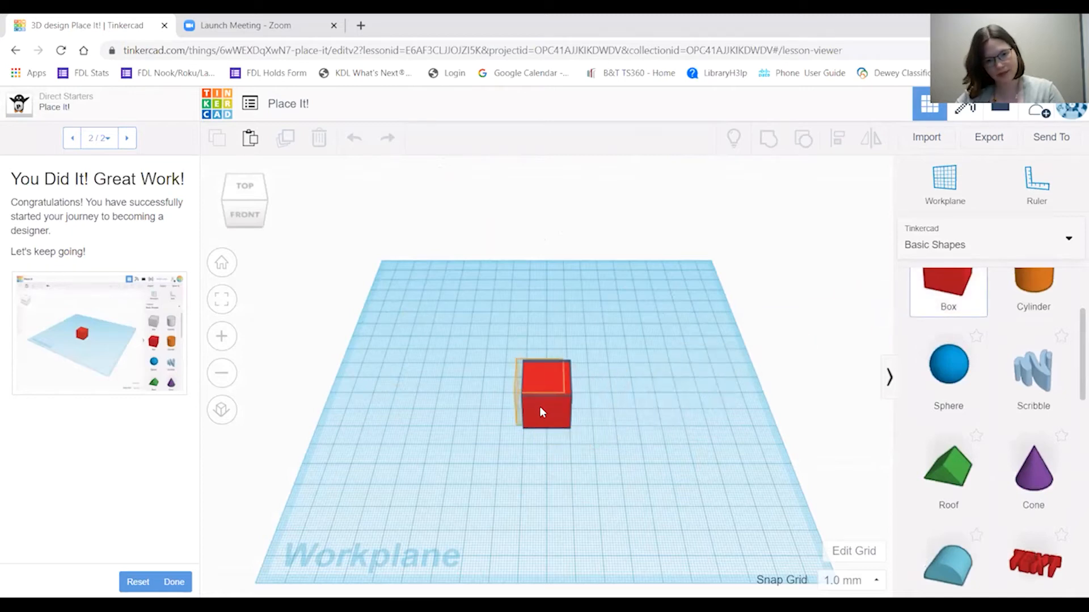
click(627, 476)
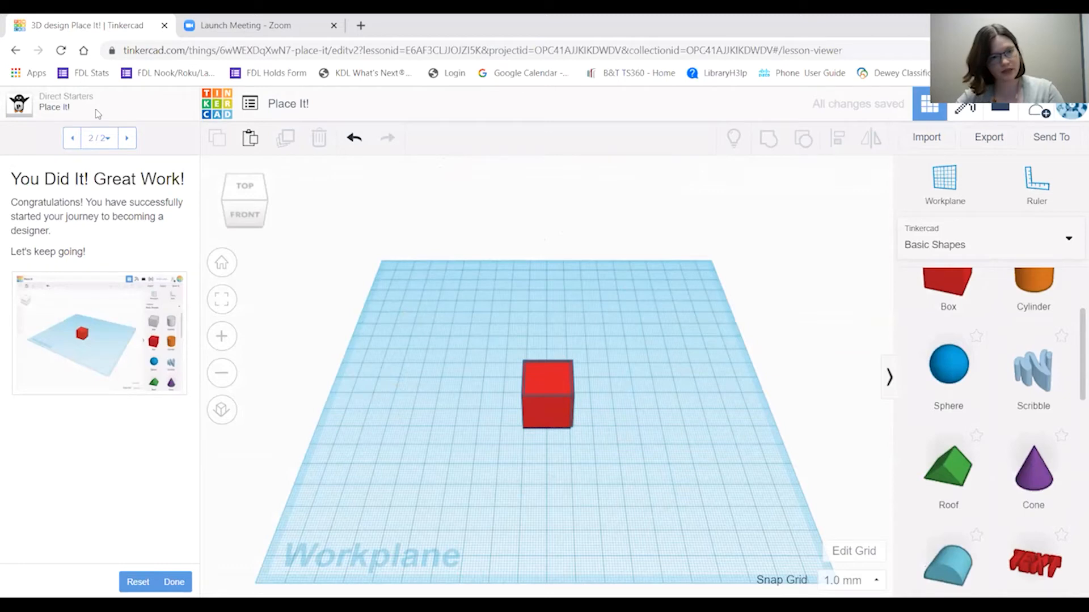
click(127, 138)
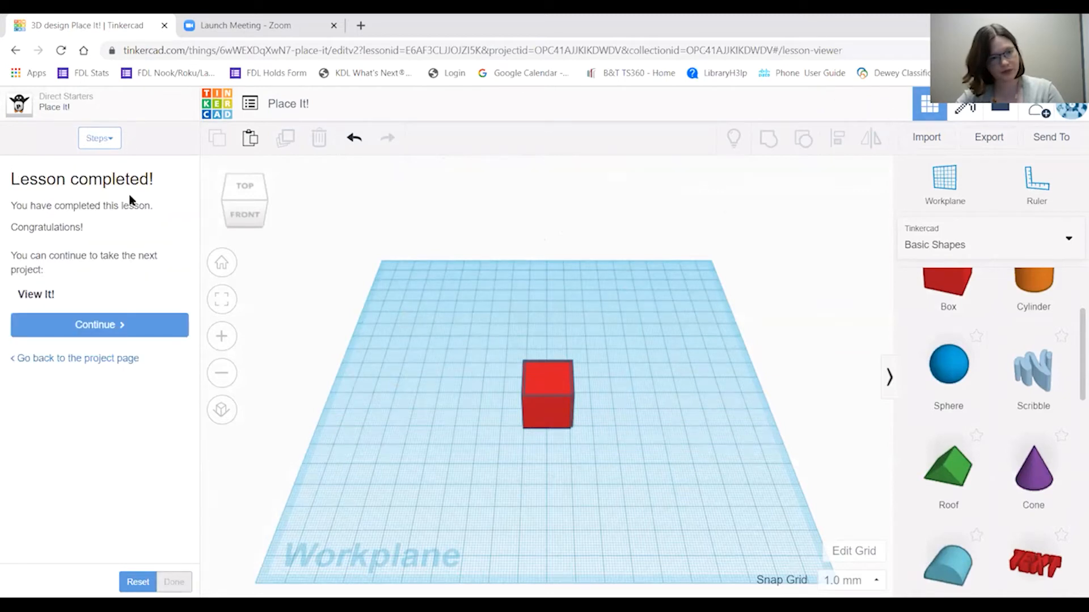
click(123, 331)
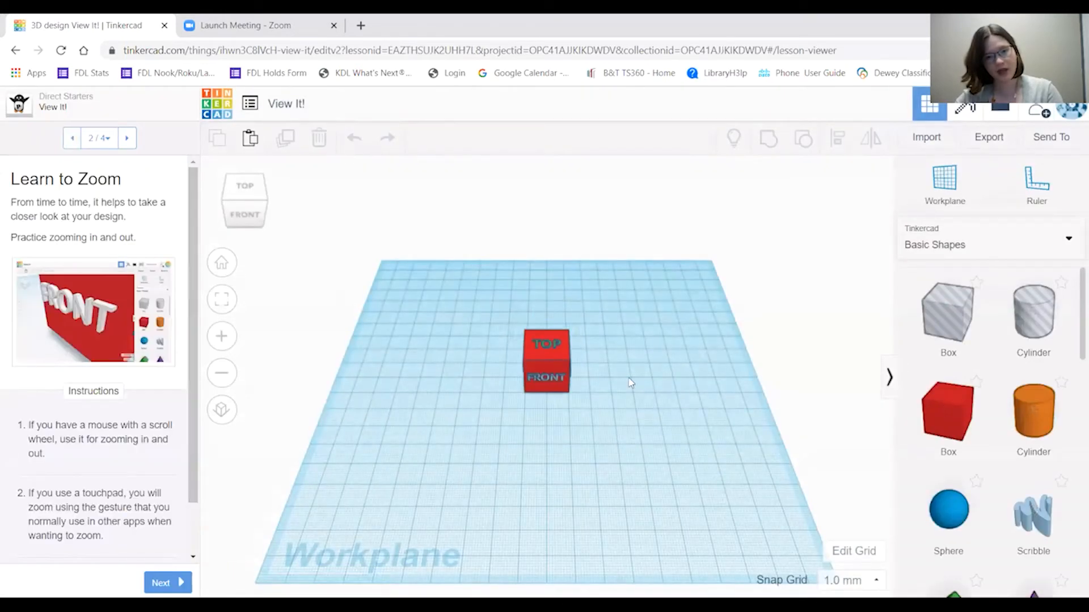
scroll(631, 383, up, 3)
scroll(631, 383, down, 2)
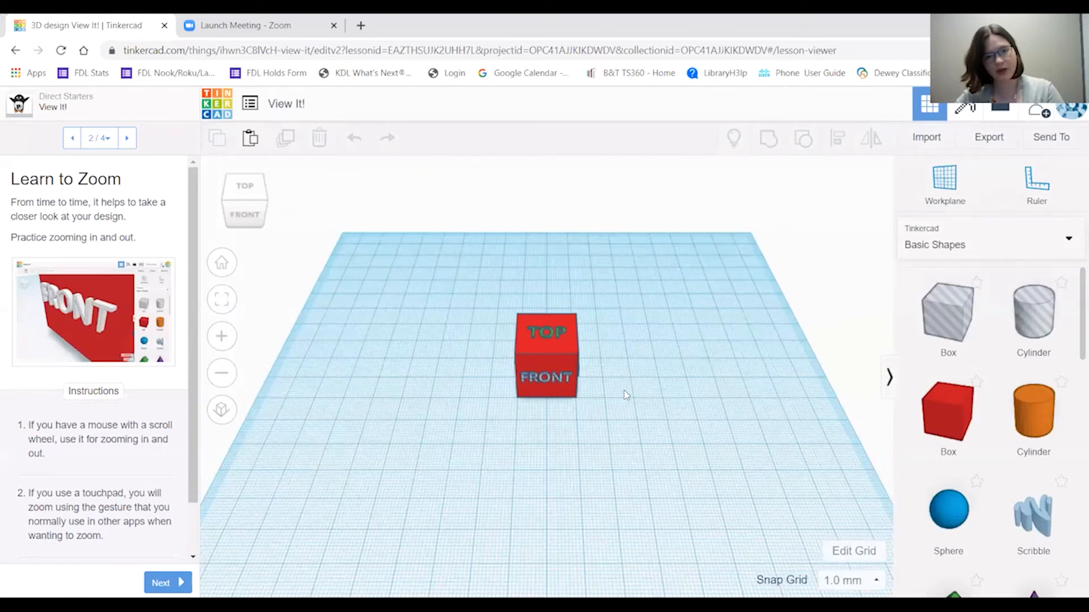
mouse_move(608, 413)
right_down()
mouse_move(570, 327)
mouse_move(606, 254)
mouse_move(638, 226)
mouse_move(606, 425)
right_up()
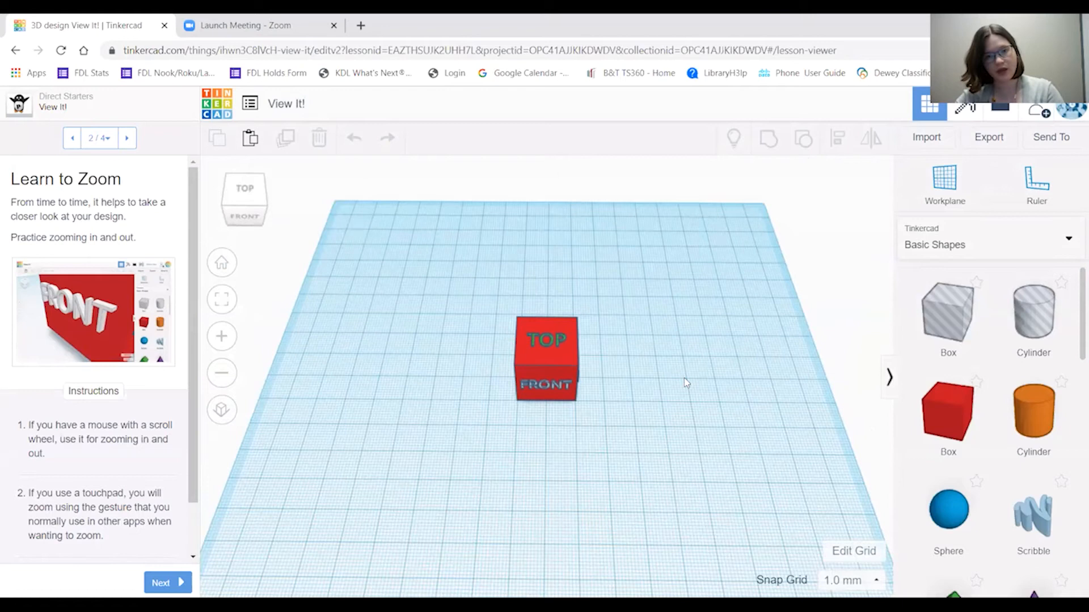
right_drag(682, 379, 700, 406)
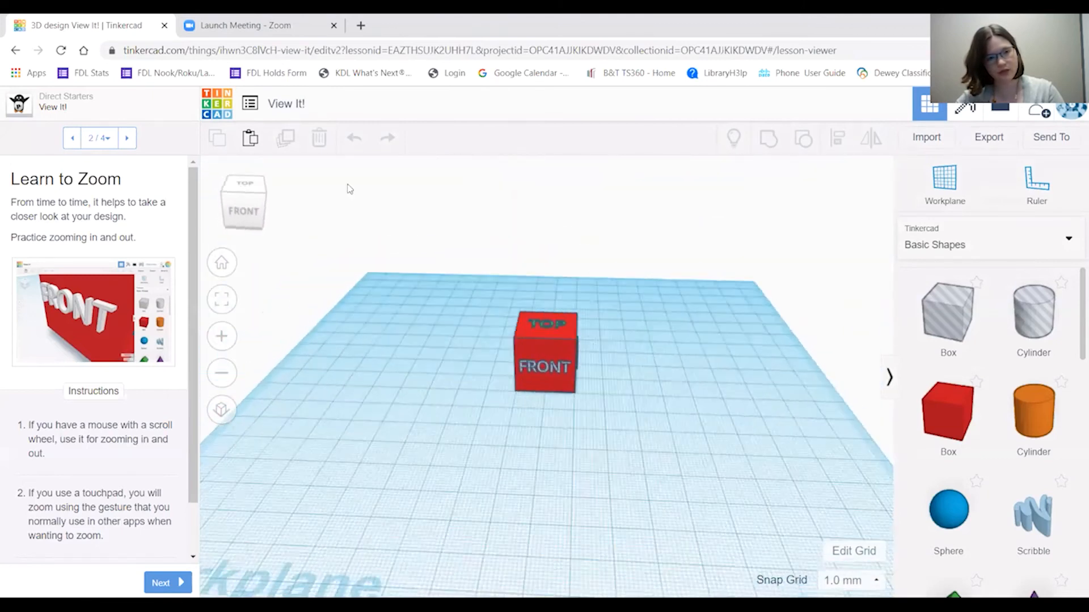
mouse_move(250, 188)
mouse_down()
mouse_move(252, 306)
mouse_move(255, 187)
mouse_move(267, 194)
mouse_move(253, 193)
mouse_up()
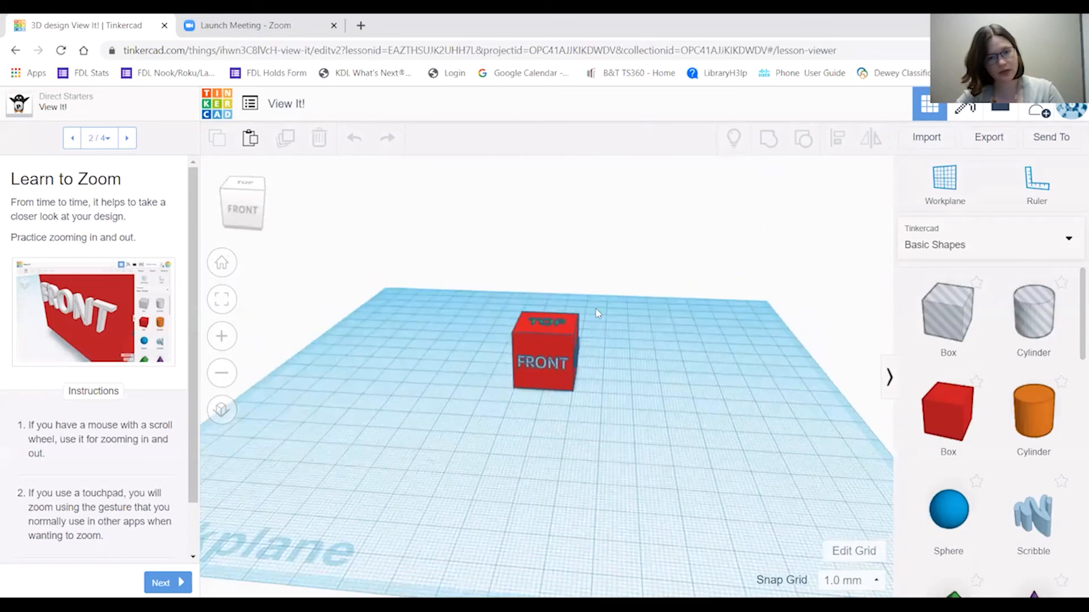
scroll(595, 313, up, 5)
scroll(593, 313, down, 5)
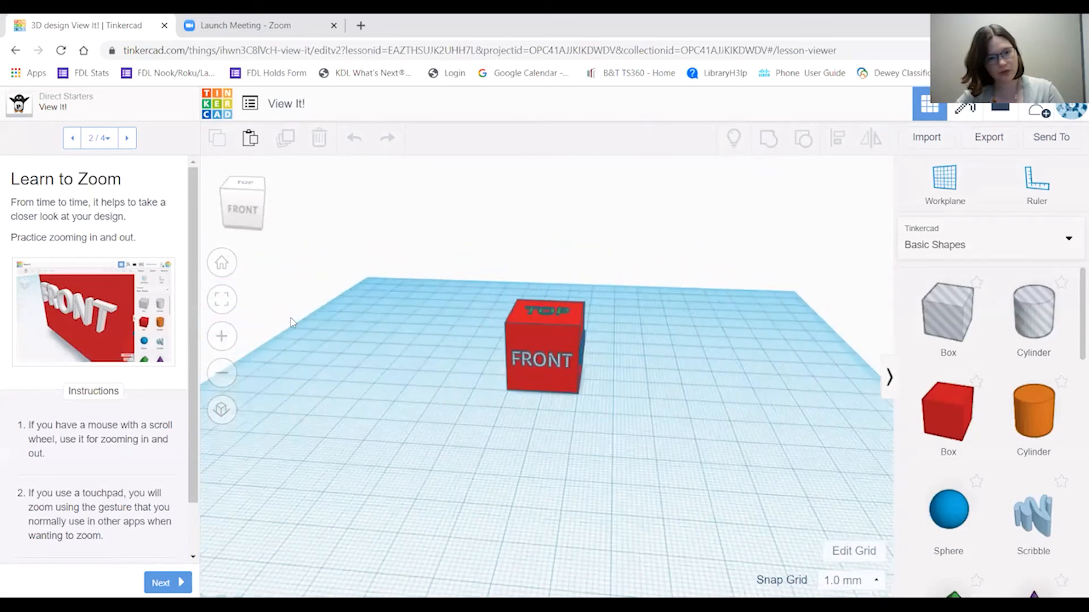
click(222, 336)
click(223, 372)
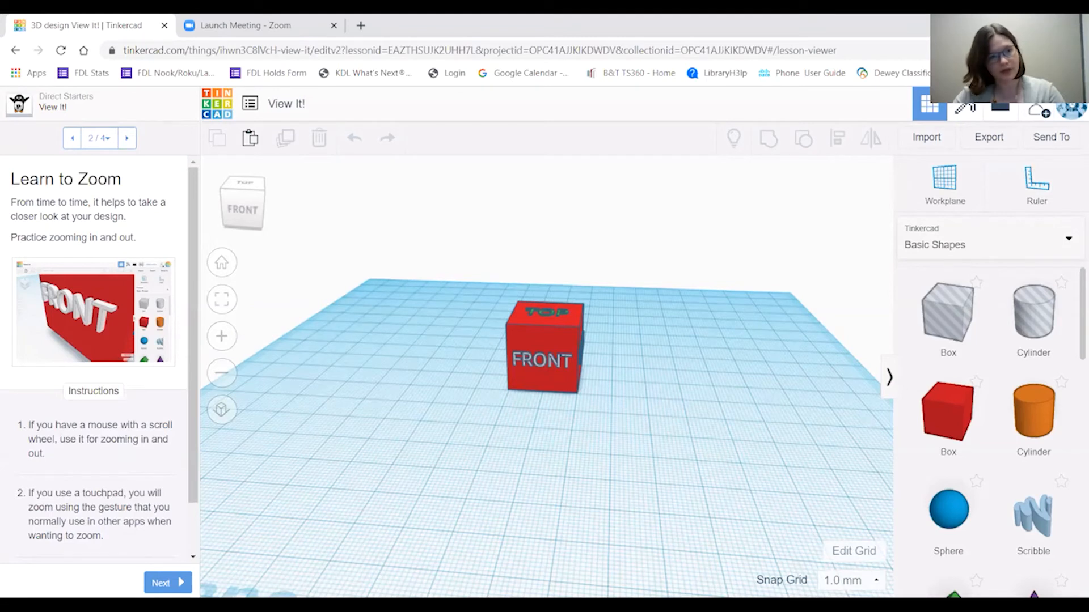
Return to the Direct Starters gallery and create a new blank design.
click(16, 112)
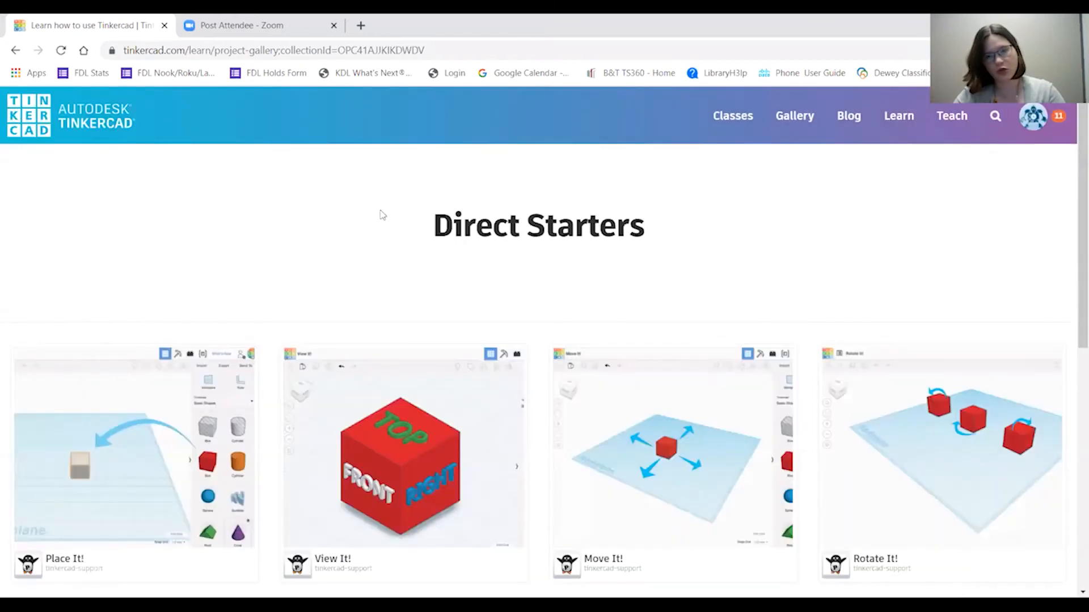
click(1037, 124)
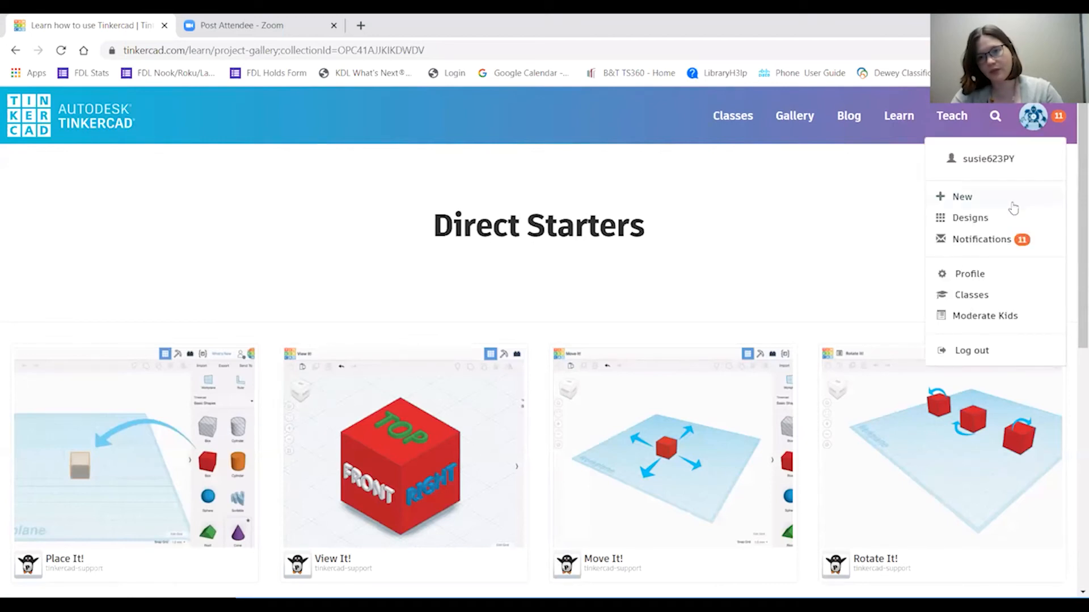
click(980, 198)
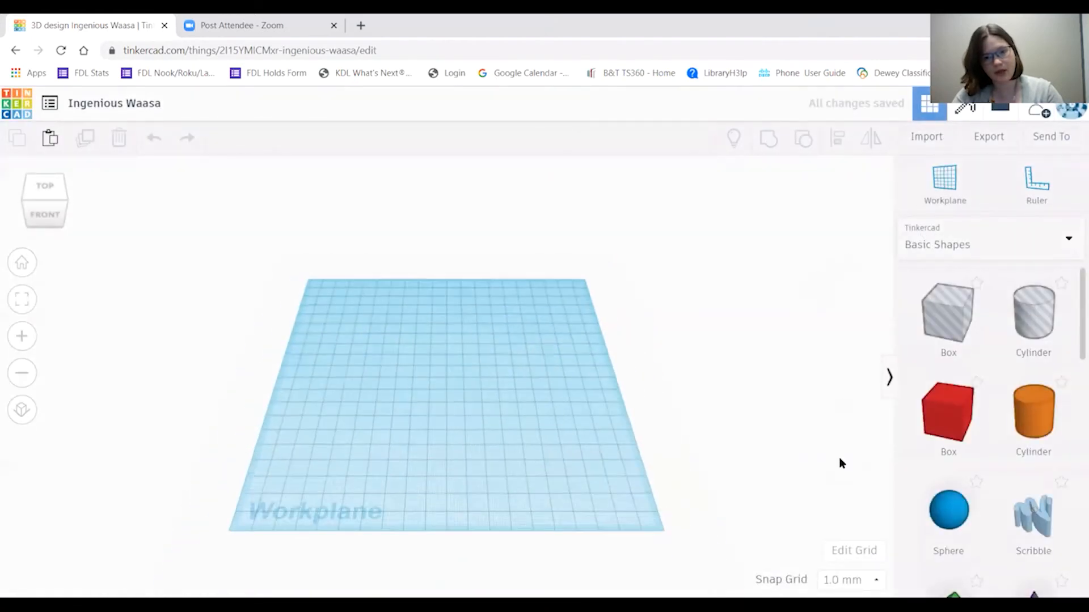
Drag a red 20 × 20 × 20 Box from Basic Shapes onto the workplane.
scroll(970, 417, down, 6)
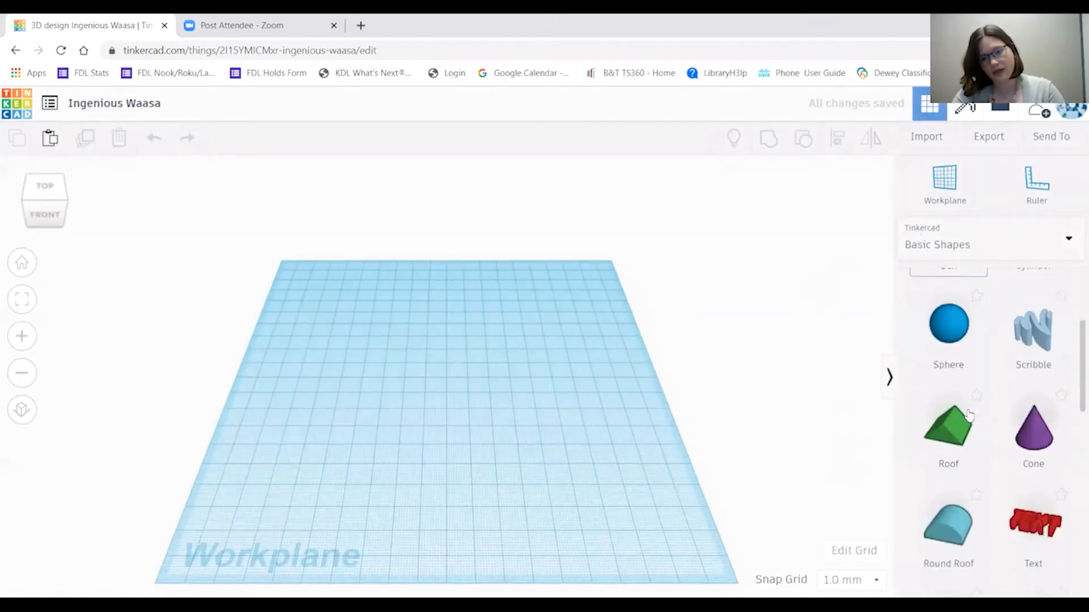
scroll(970, 417, up, 6)
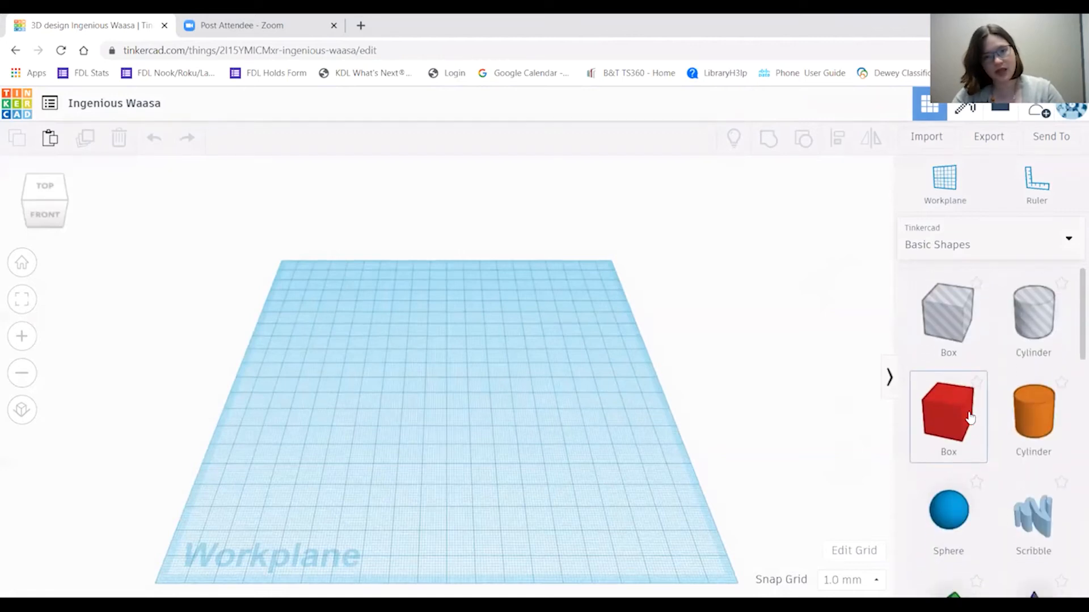
scroll(1004, 428, down, 4)
scroll(1010, 428, up, 4)
scroll(1010, 428, down, 3)
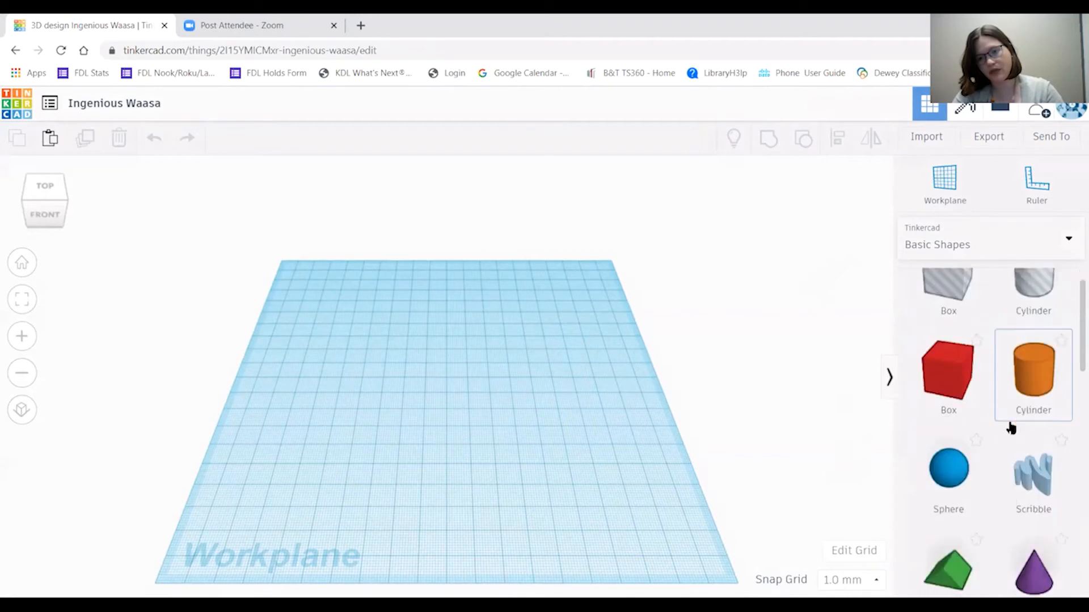
scroll(1010, 429, up, 2)
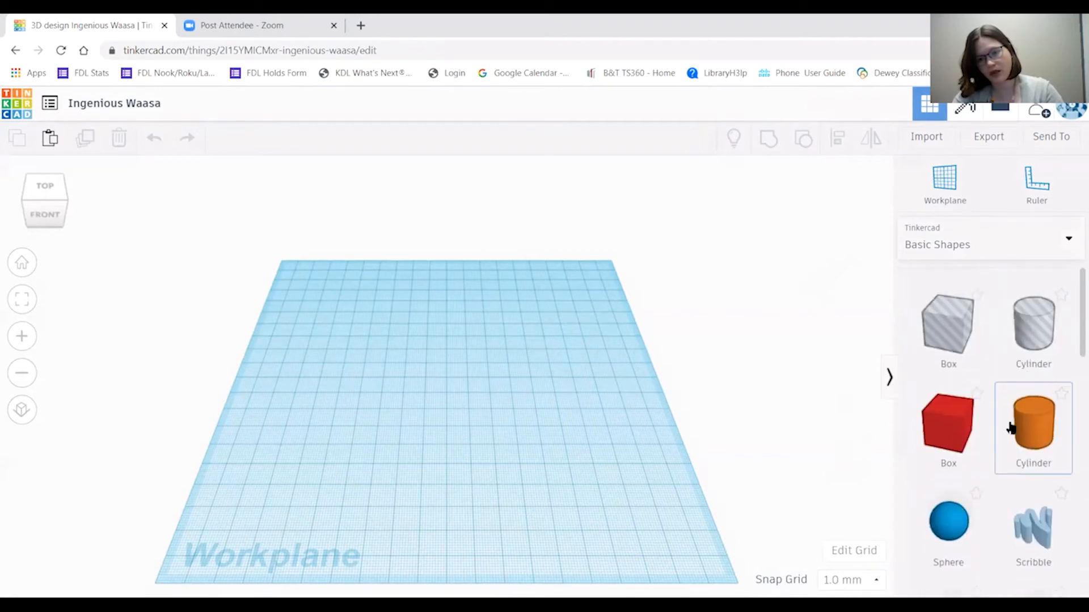
drag(963, 430, 426, 397)
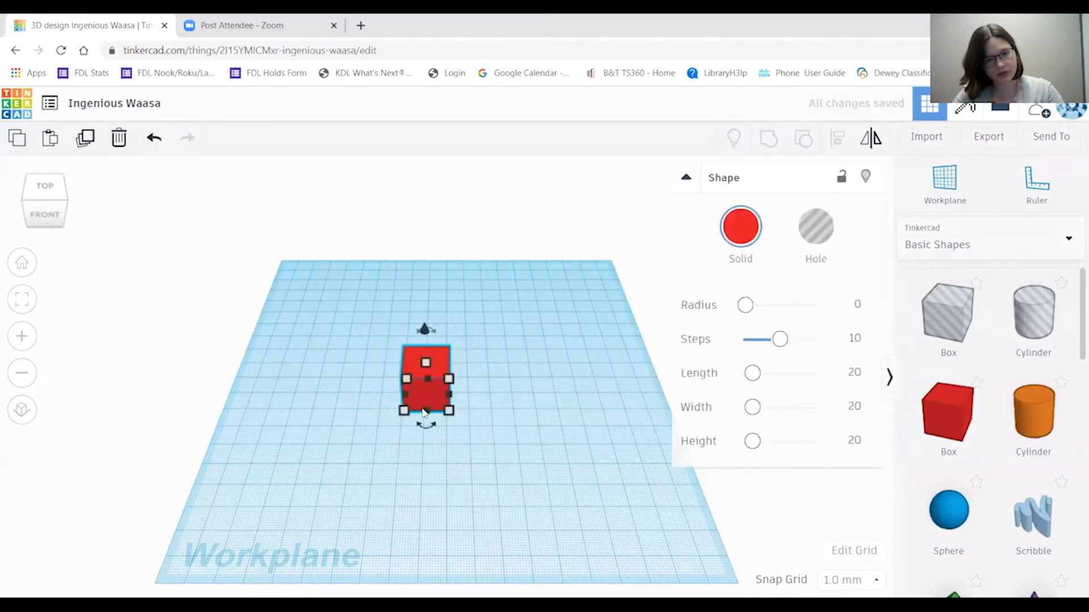
scroll(410, 412, up, 4)
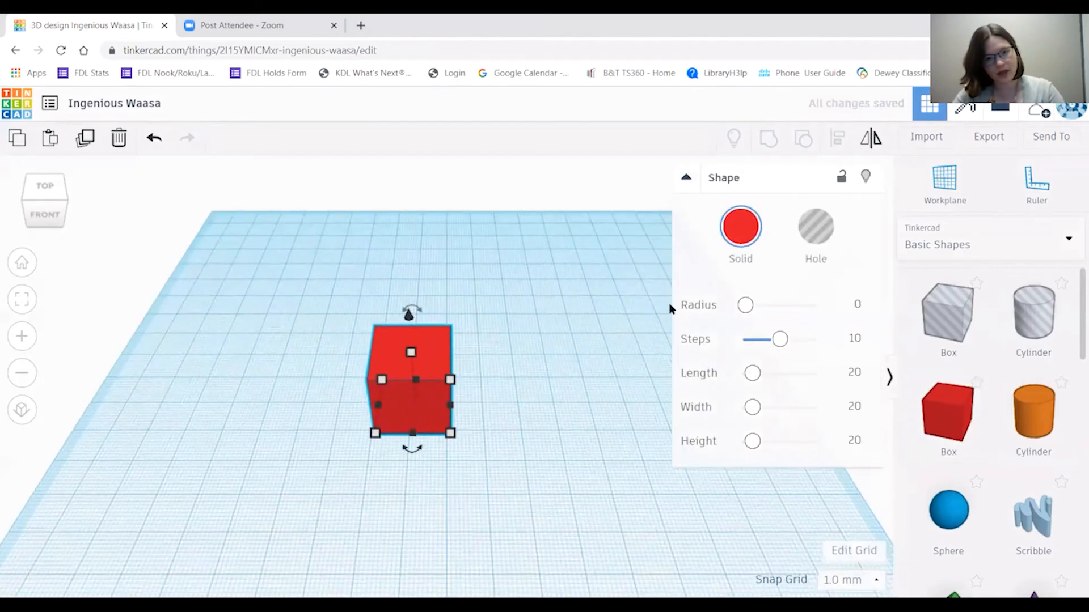
Stretch the red box to 65 mm long and flatten it to 5 mm high.
click(602, 293)
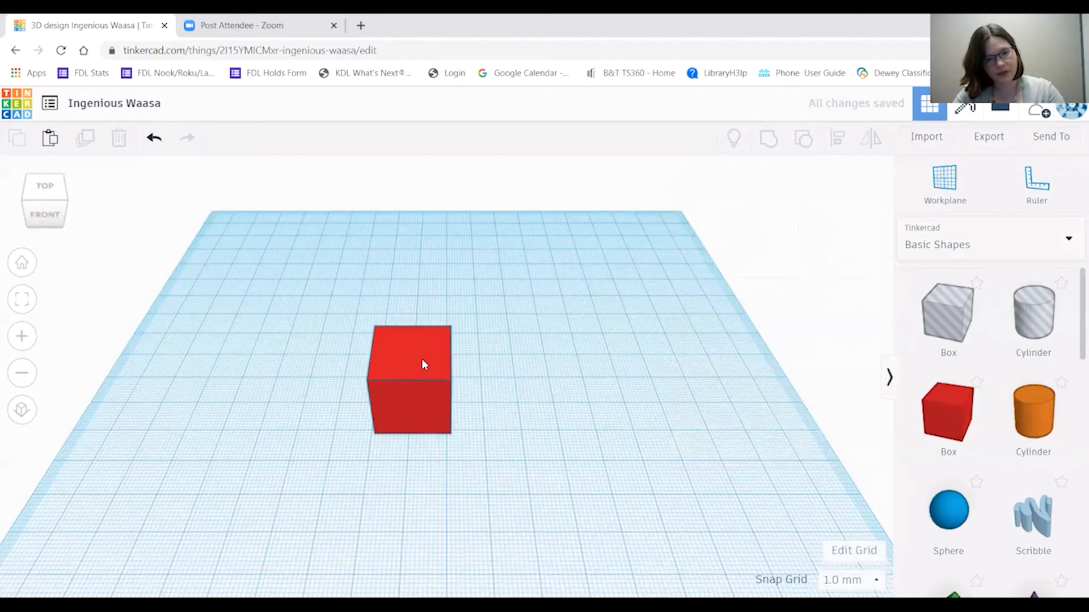
click(421, 359)
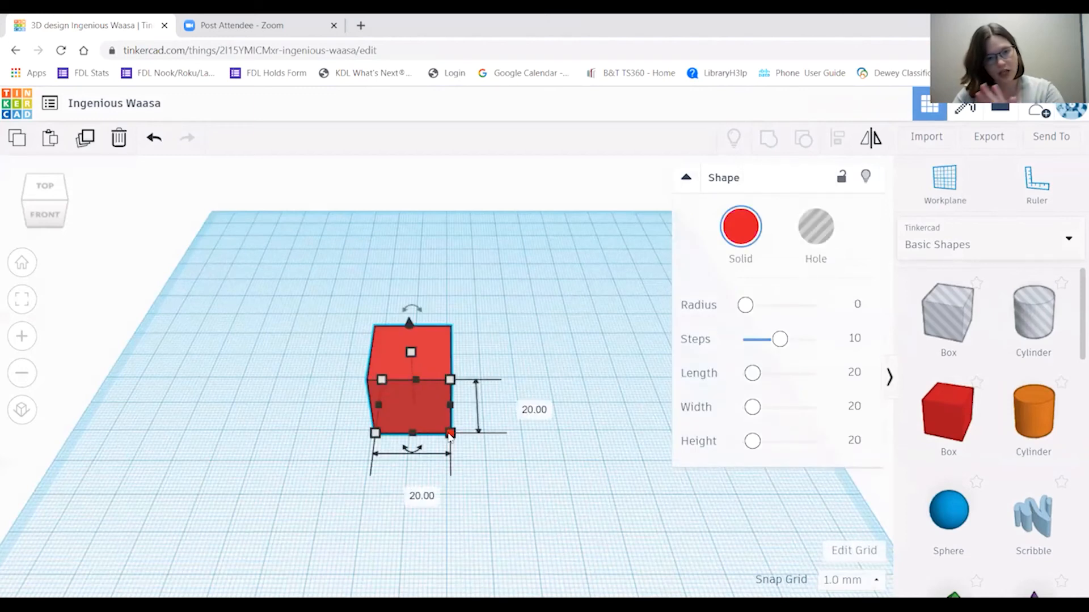
drag(450, 435, 619, 435)
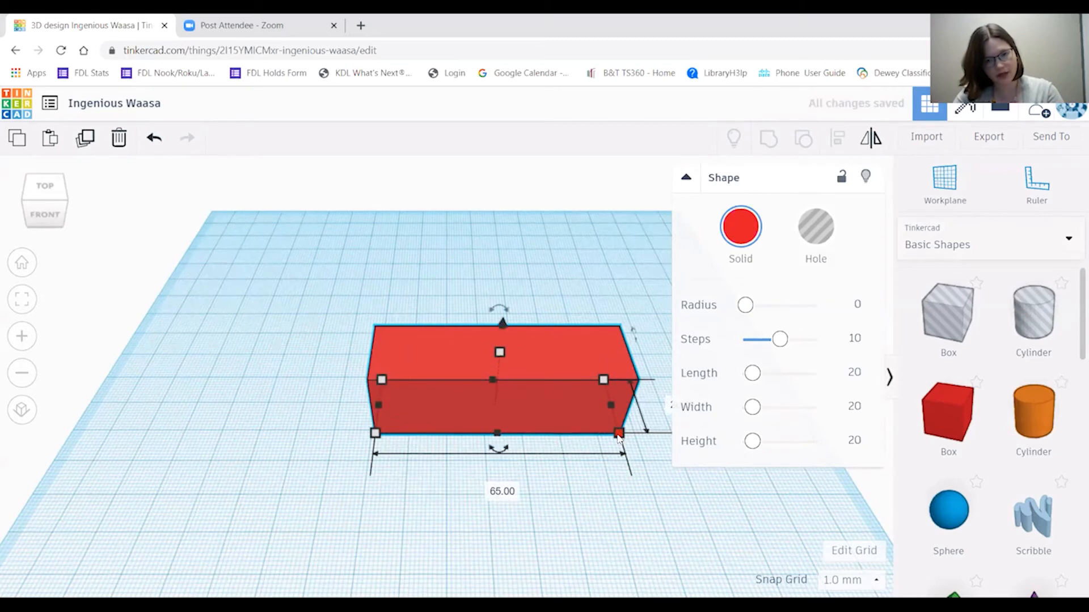
drag(500, 351, 500, 404)
Add a Text shape and position it on top of the red slab.
click(600, 481)
scroll(657, 475, up, 1)
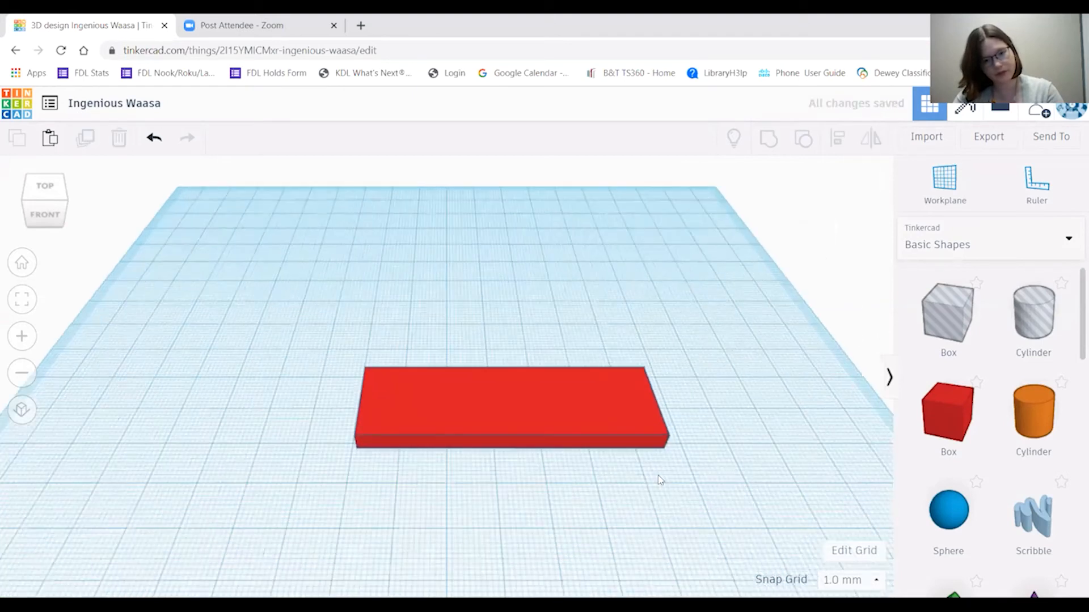
scroll(1060, 368, down, 5)
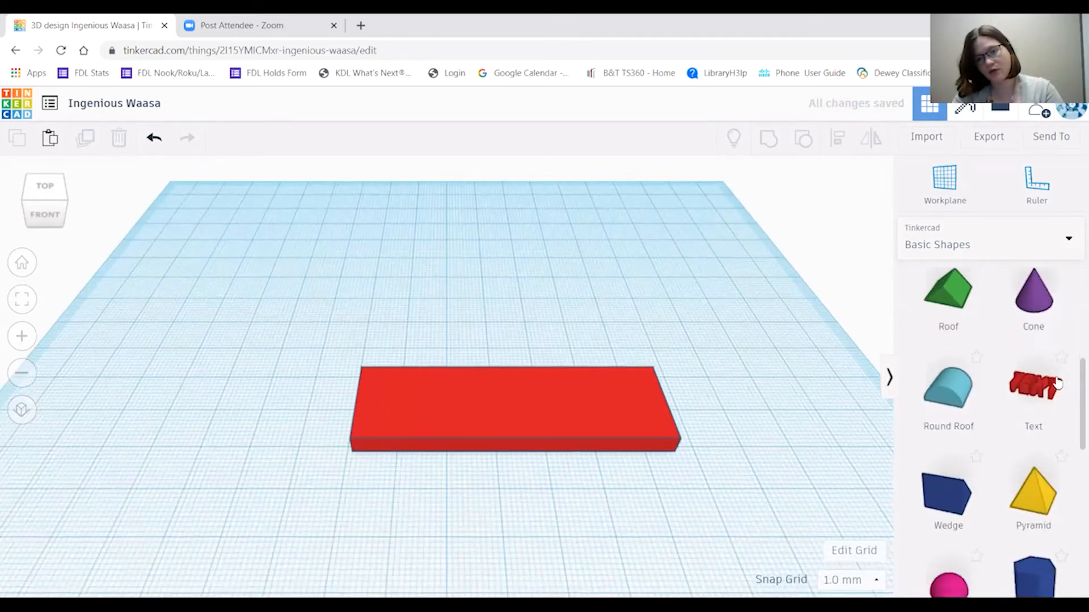
scroll(1058, 384, down, 1)
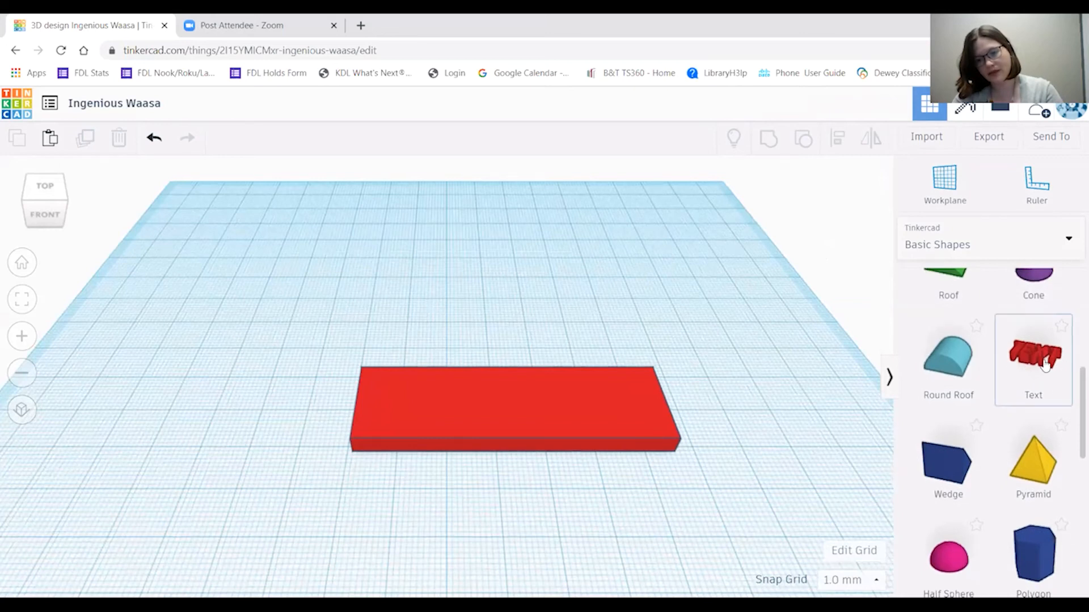
drag(1043, 375, 509, 424)
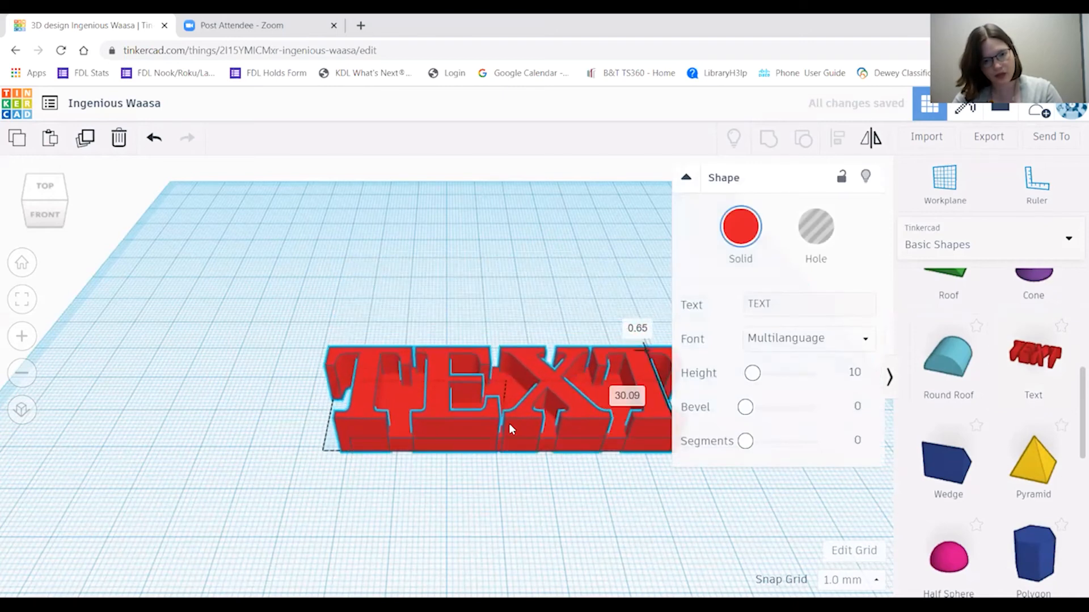
click(671, 539)
right_drag(671, 539, 342, 423)
click(415, 401)
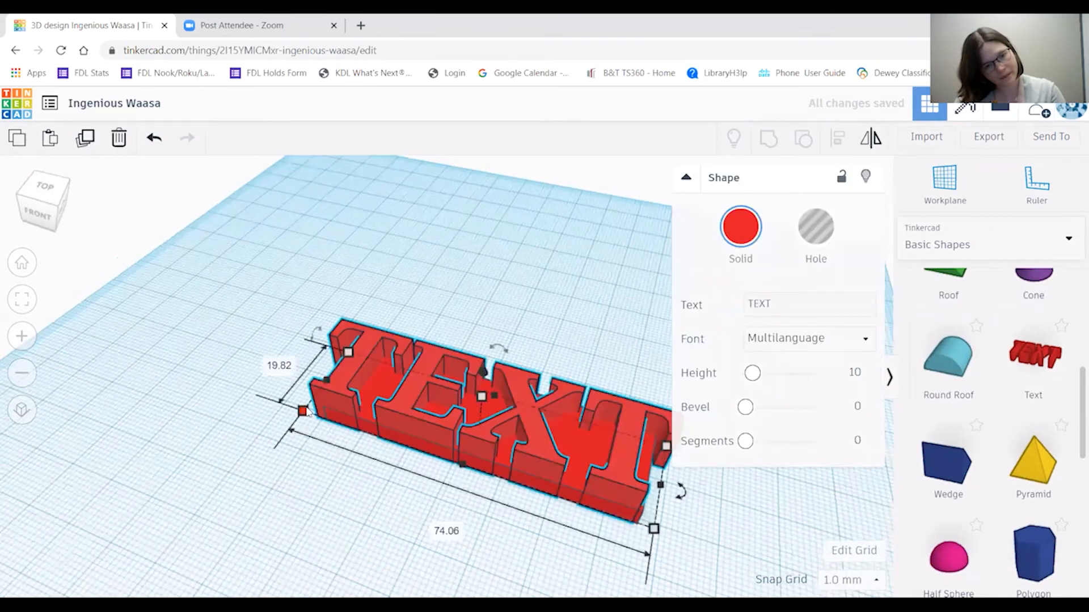
drag(383, 419, 425, 425)
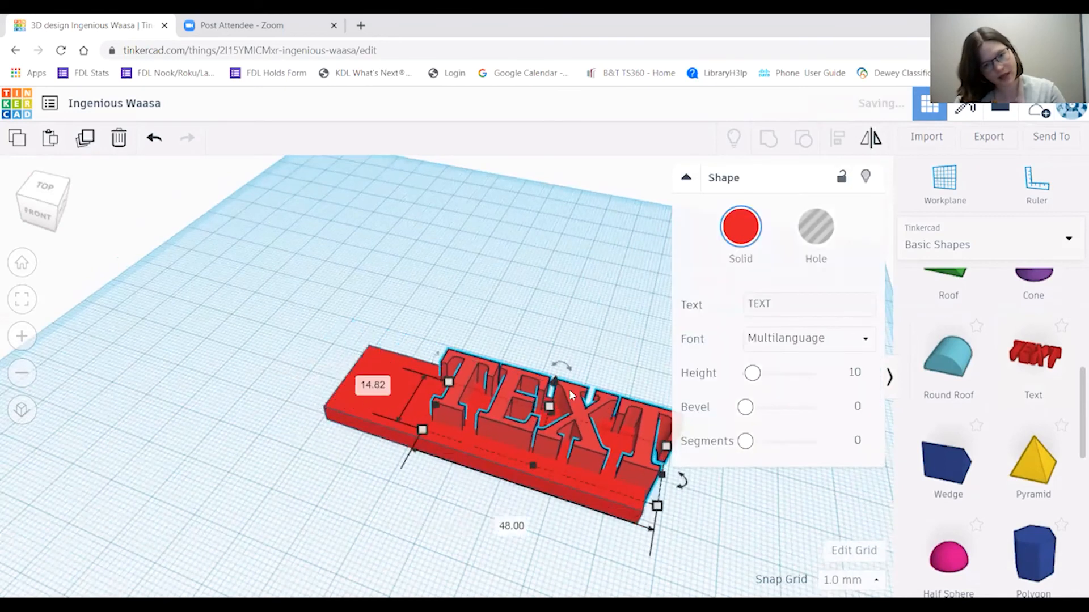
drag(526, 387, 479, 386)
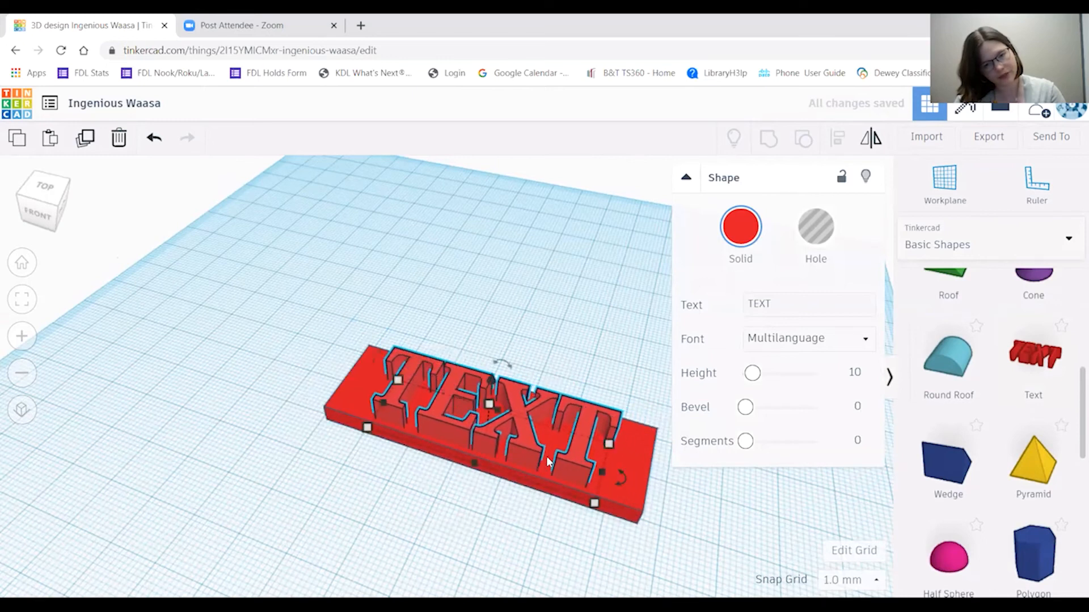
Lower the TEXT letters to 7 mm tall and select them for editing.
right_drag(697, 516, 612, 507)
scroll(502, 416, up, 3)
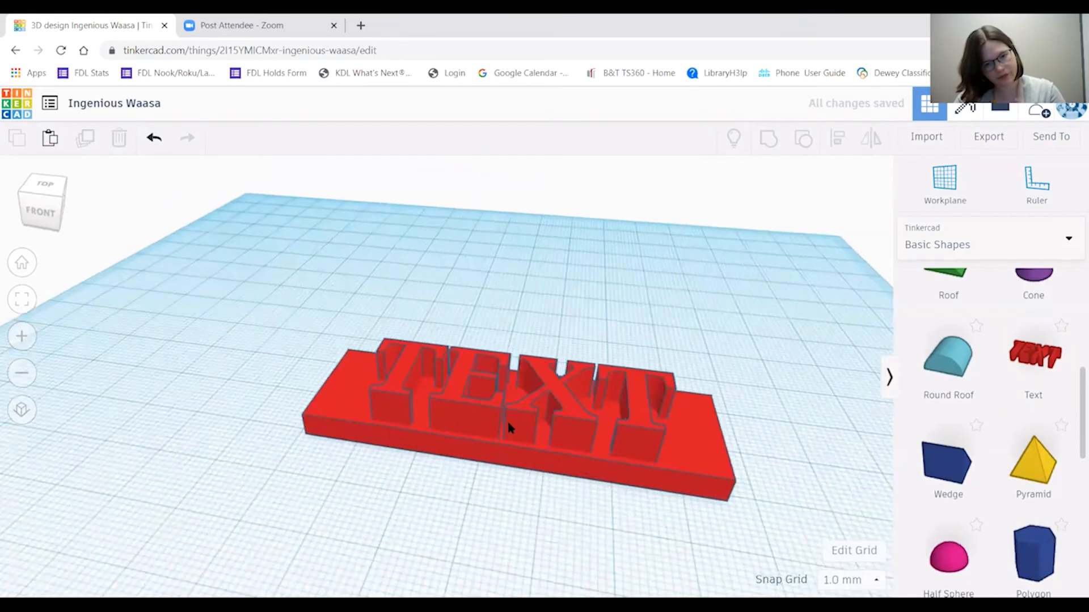
drag(524, 381, 528, 393)
click(554, 466)
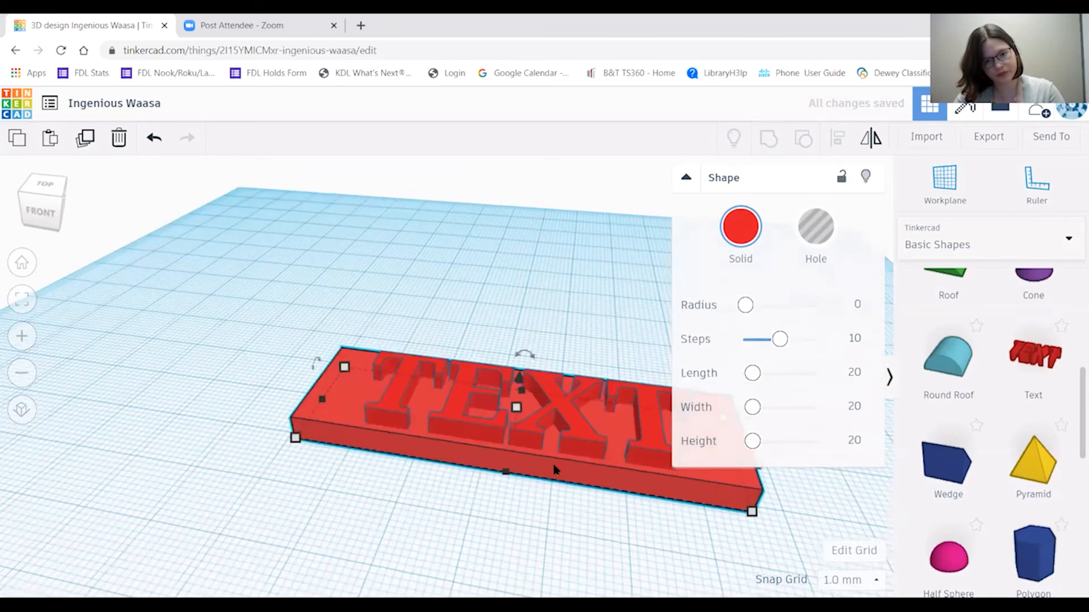
scroll(559, 465, down, 3)
scroll(561, 466, up, 1)
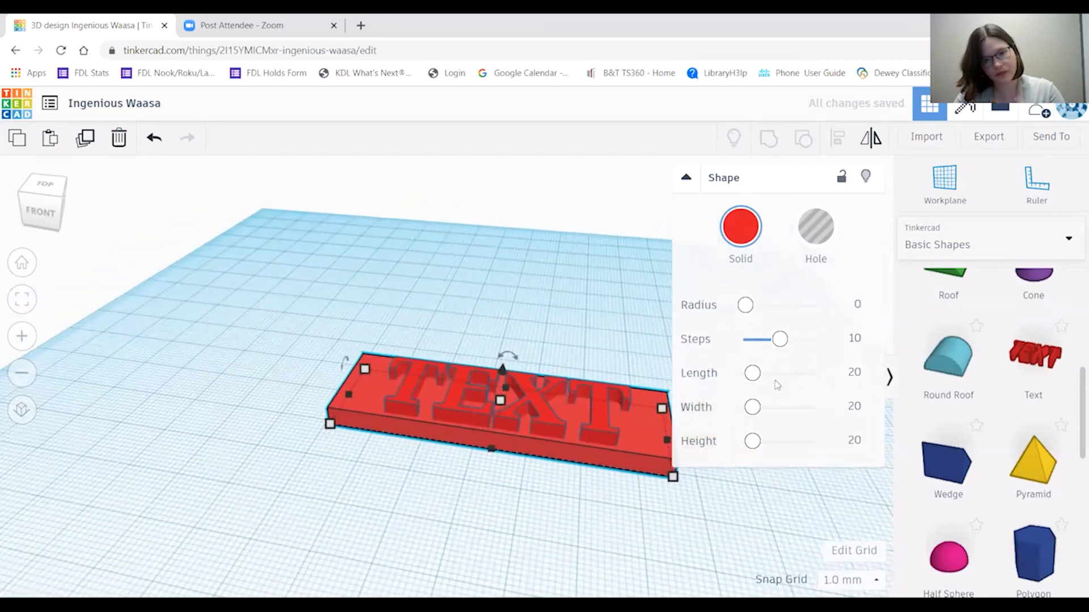
click(513, 409)
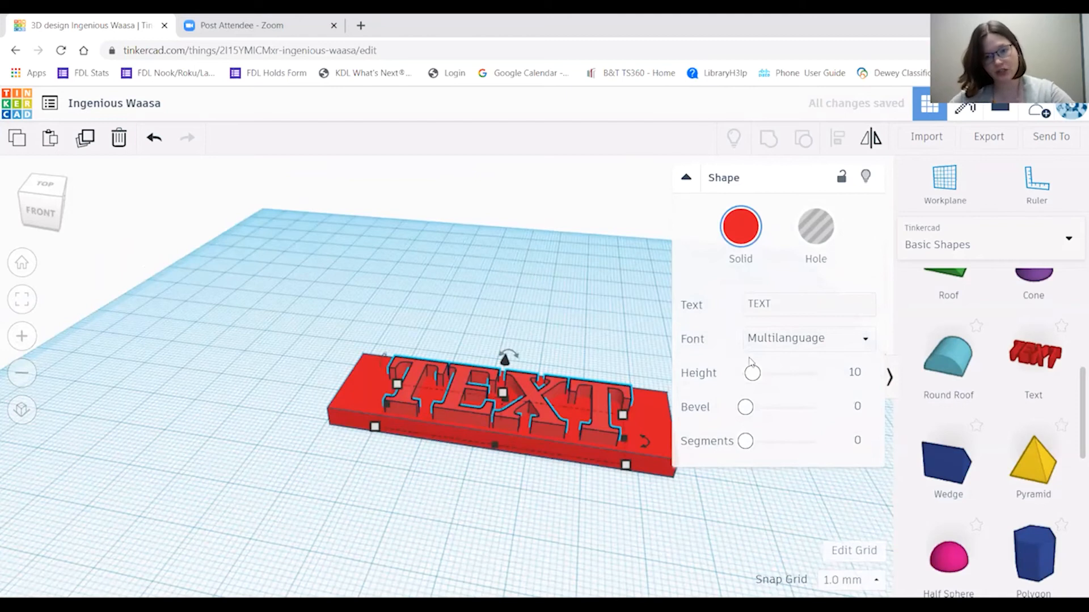
Replace the word TEXT with 'Susie' in the Shape panel.
click(819, 300)
text(Susie)
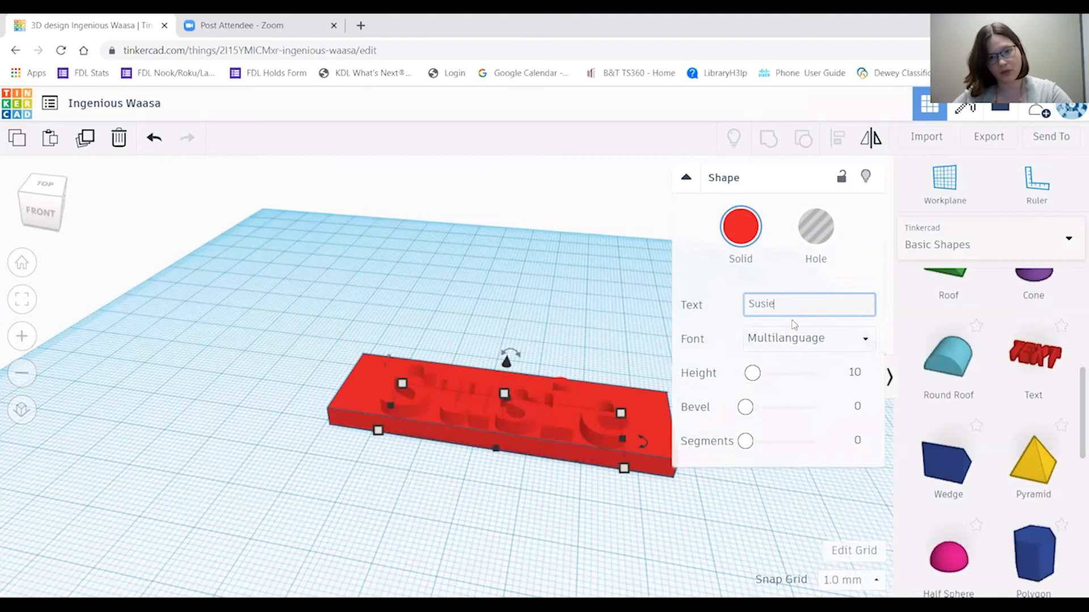
click(508, 316)
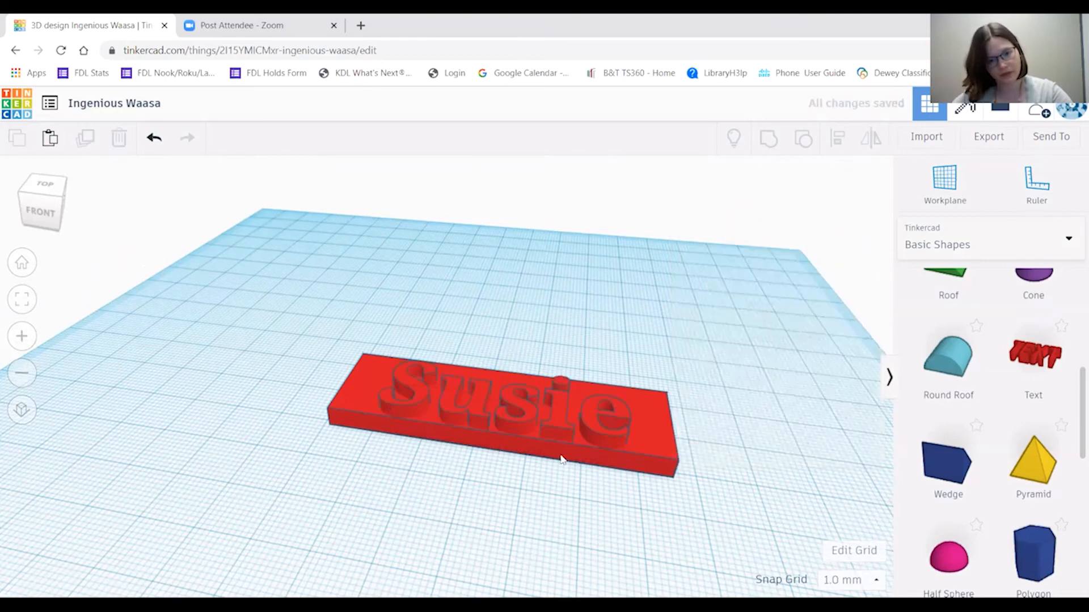
Nudge the Susie letters to sit centred on the plate and check from the front.
right_drag(556, 460, 556, 510)
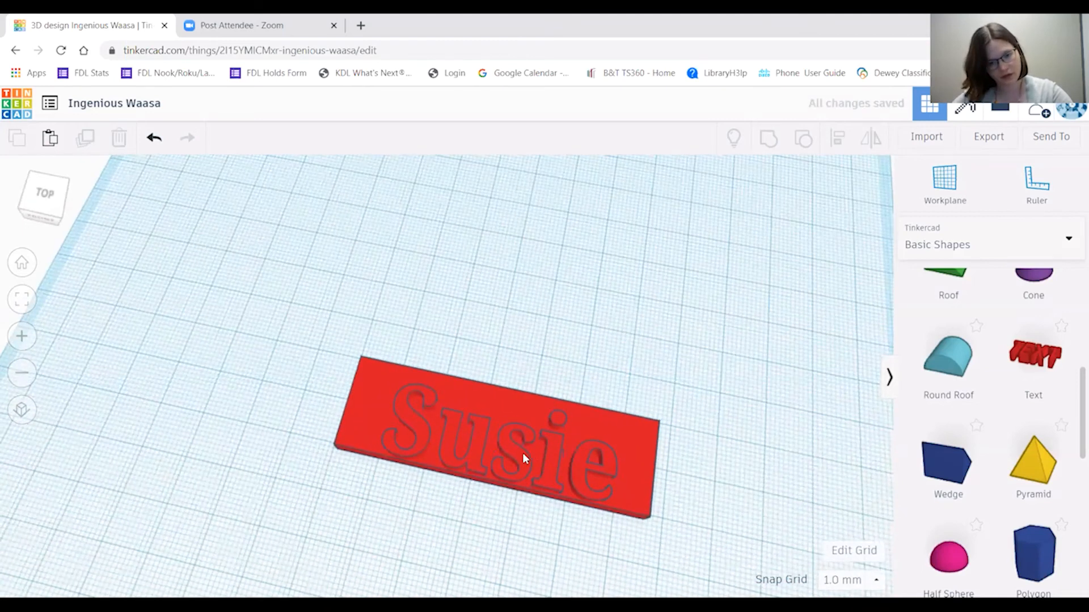
drag(523, 450, 519, 441)
click(545, 511)
scroll(549, 522, down, 1)
scroll(548, 518, up, 2)
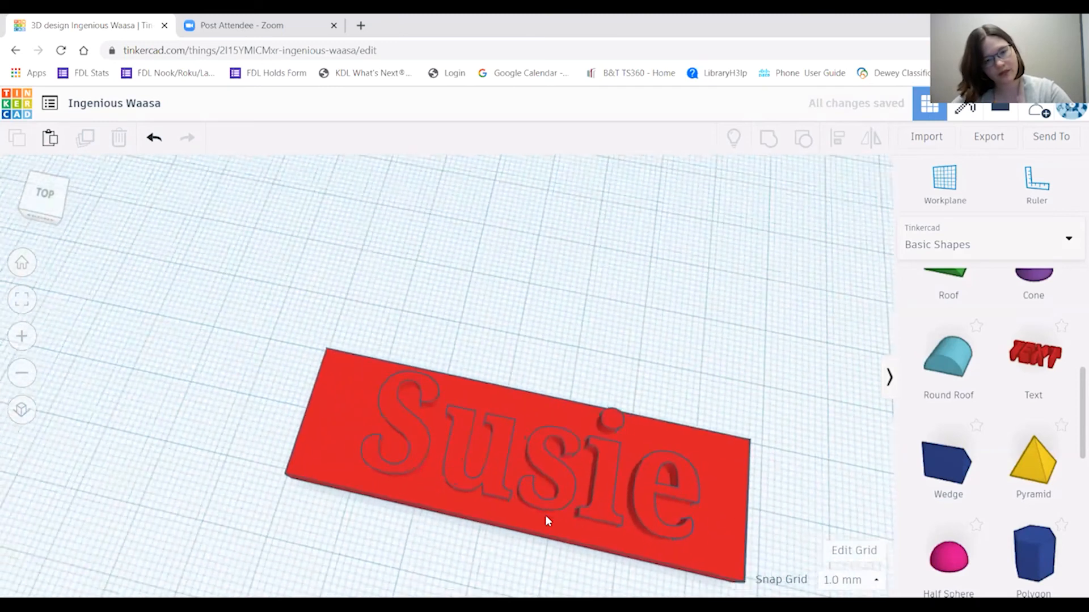
right_drag(545, 563, 575, 506)
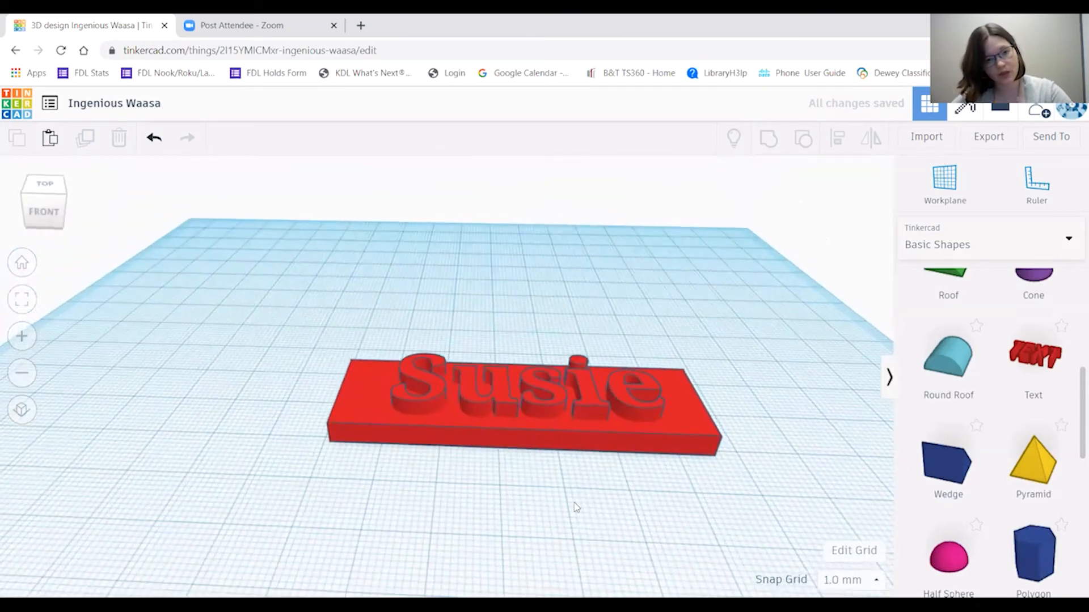
click(560, 433)
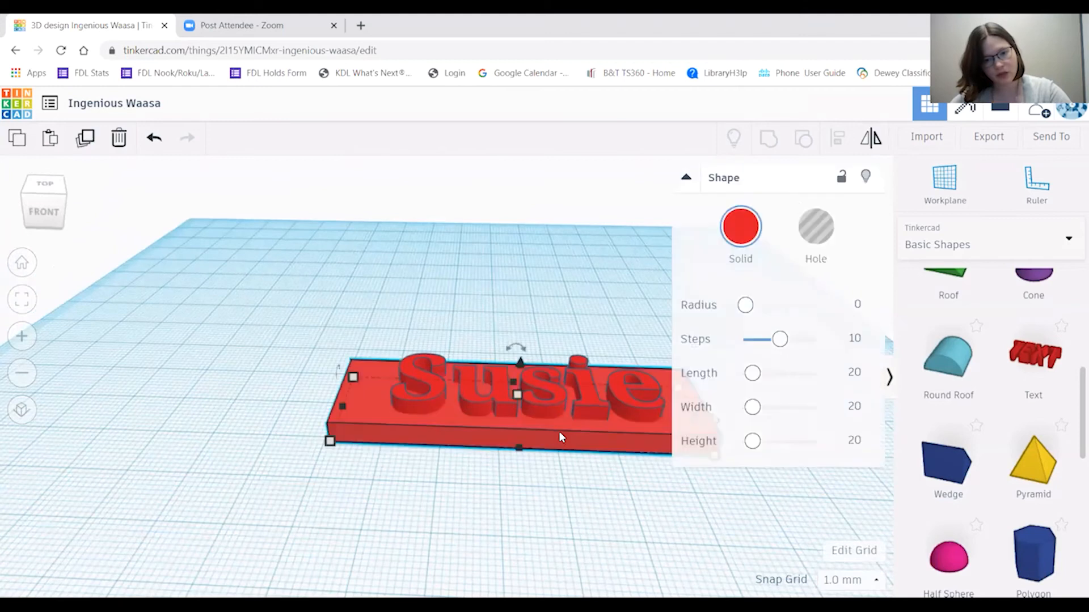
mouse_move(332, 441)
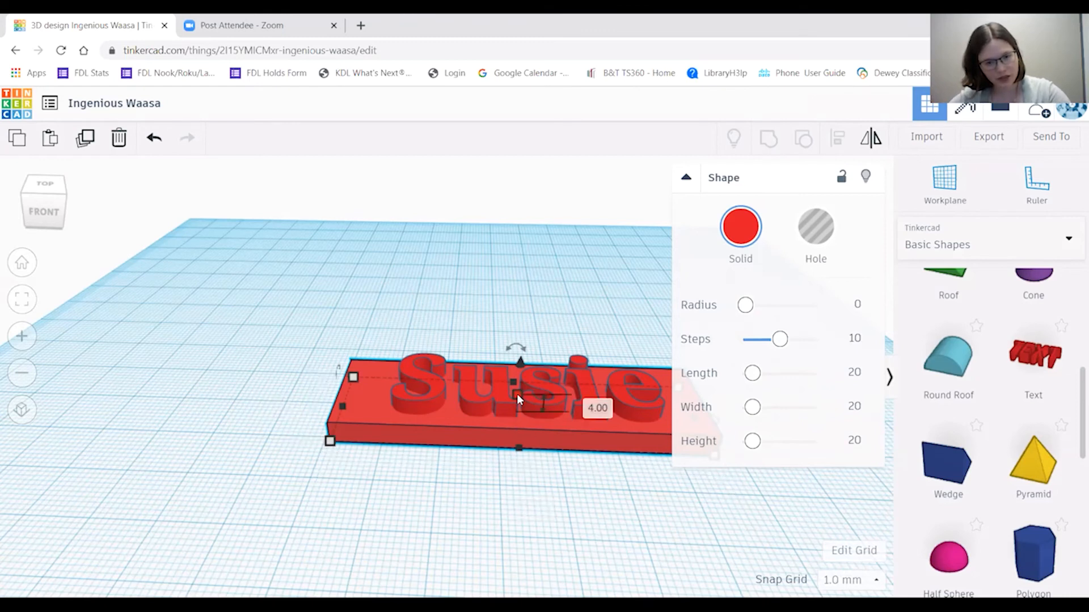
click(582, 534)
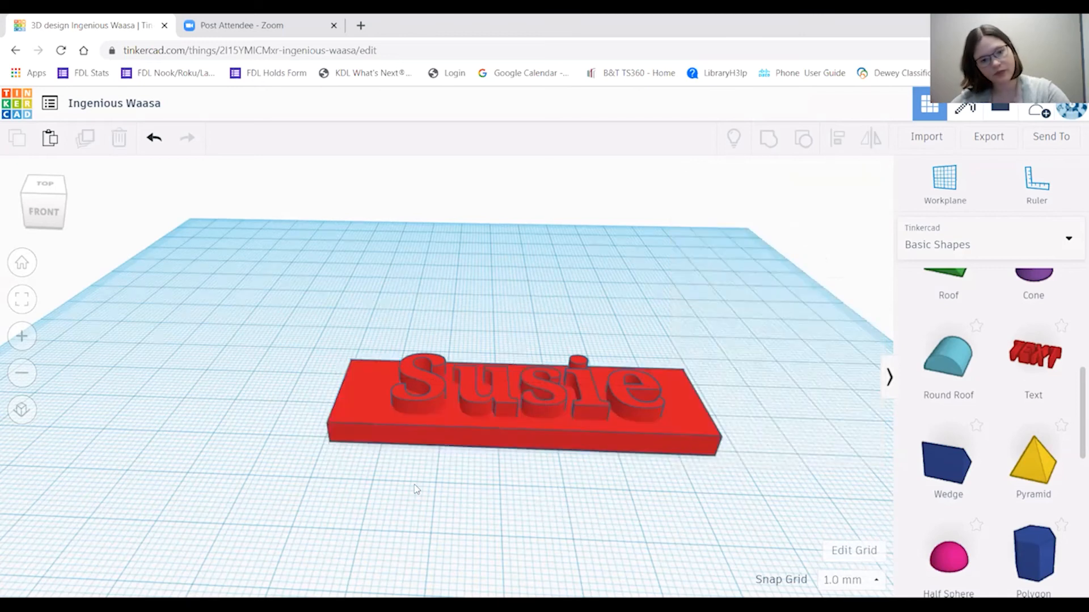
click(420, 397)
click(364, 456)
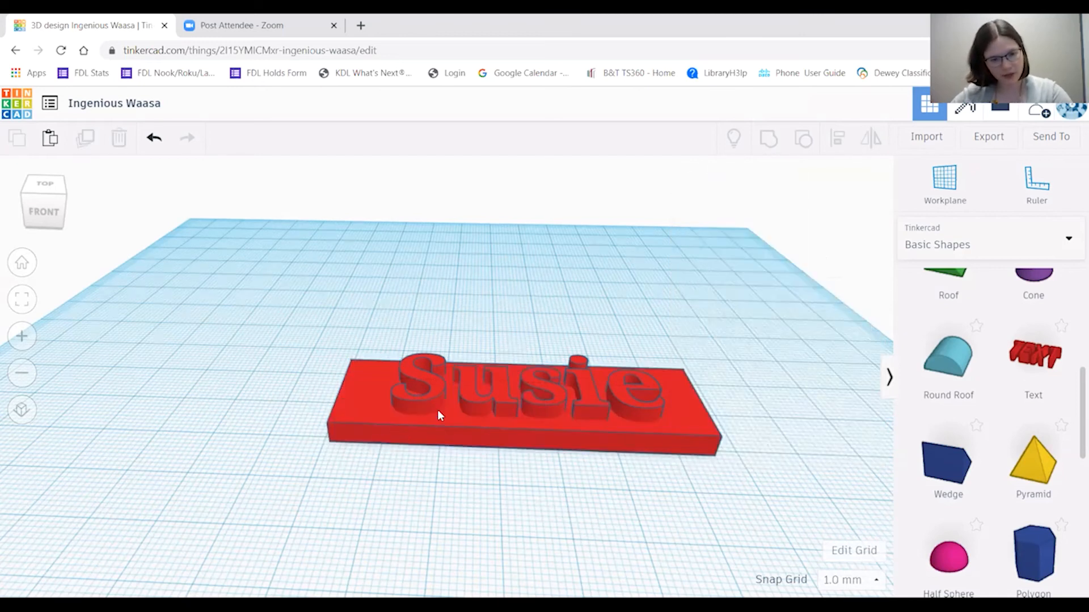
click(431, 382)
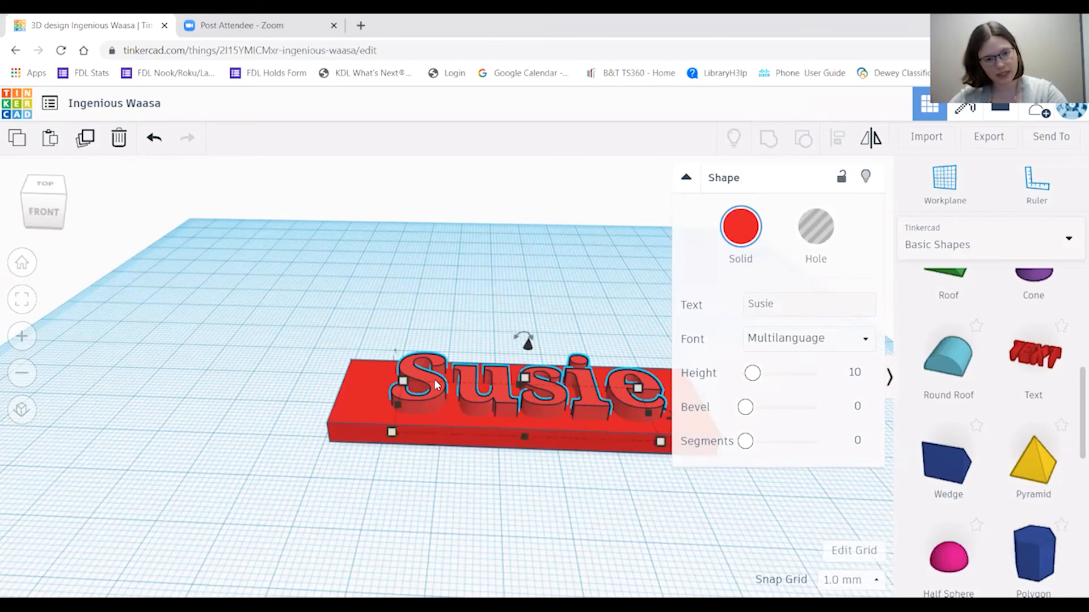
Group the Susie letters with the red base plate and slide the grouped nameplate across the workplane.
shift+click(340, 403)
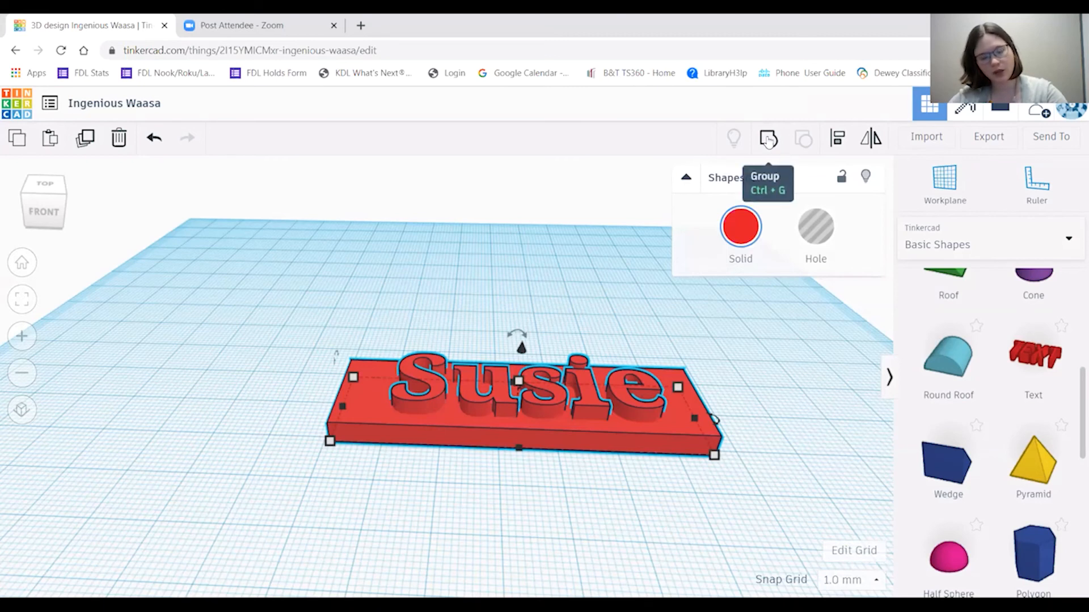
click(768, 140)
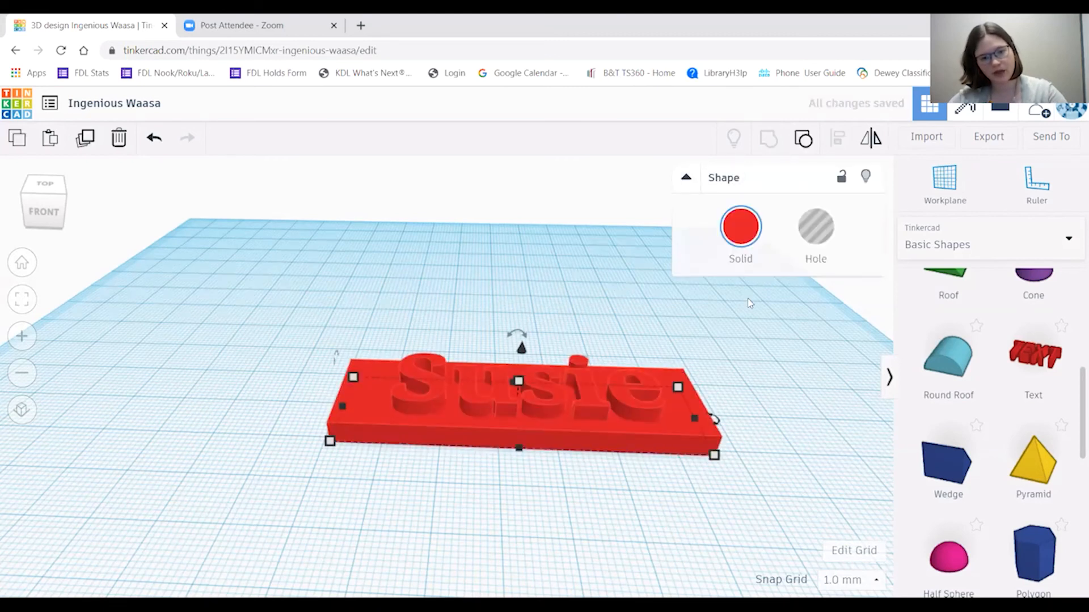
drag(628, 411, 588, 404)
click(616, 343)
click(594, 379)
click(689, 453)
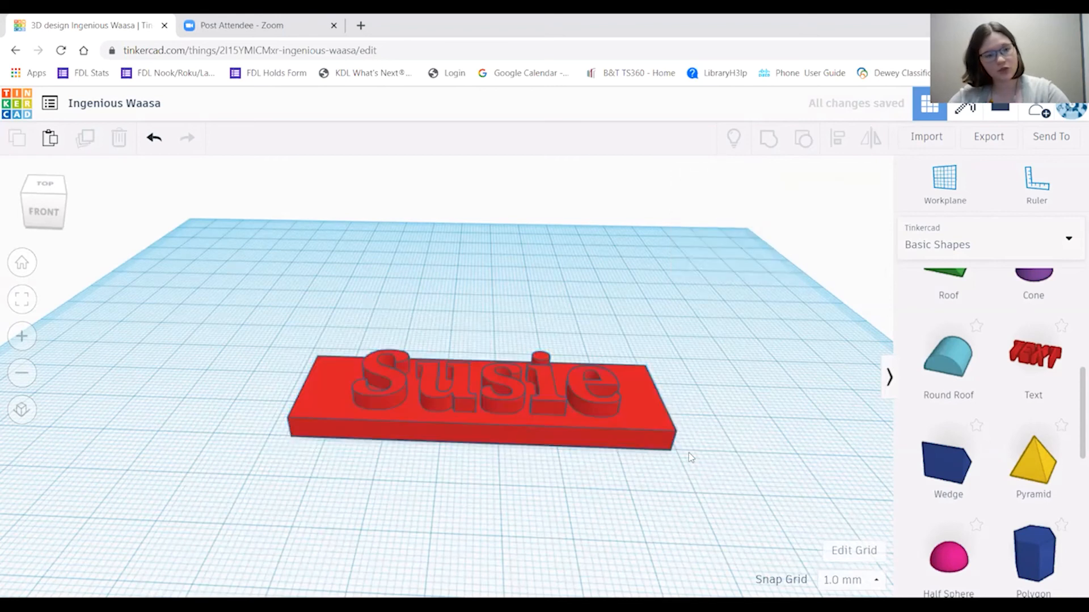
Rename the design from 'Ingenious Waasa' to 'Susie'.
click(124, 105)
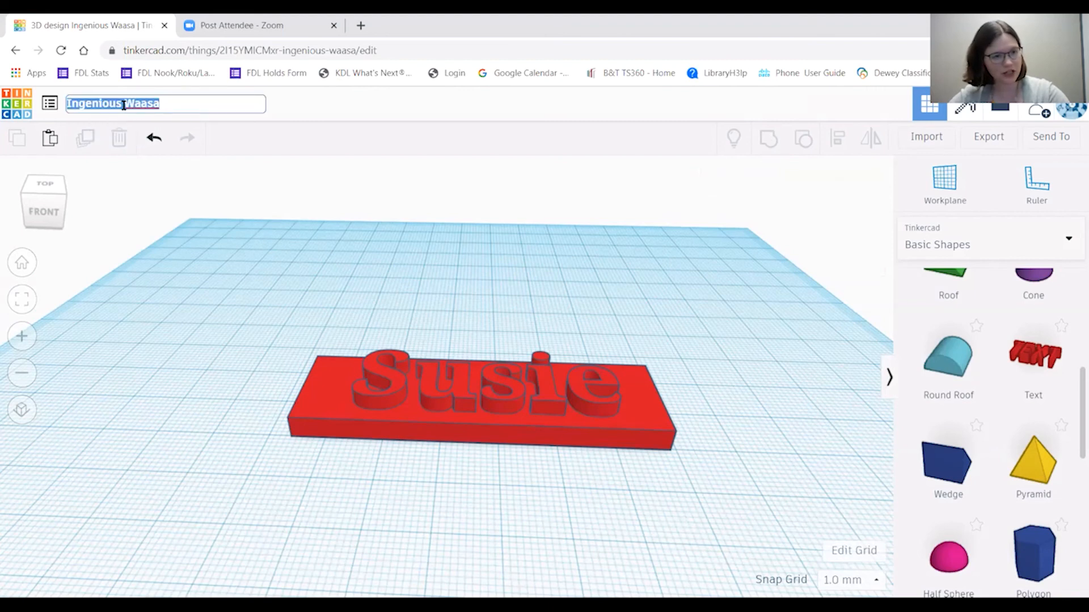
key(BackSpace)
text(Susie)
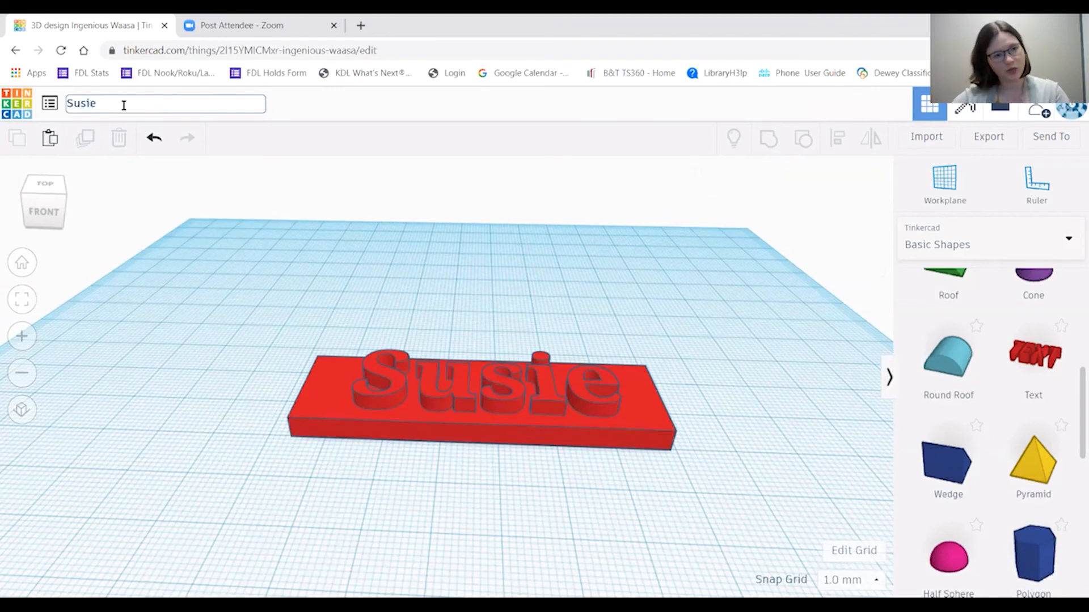
click(277, 216)
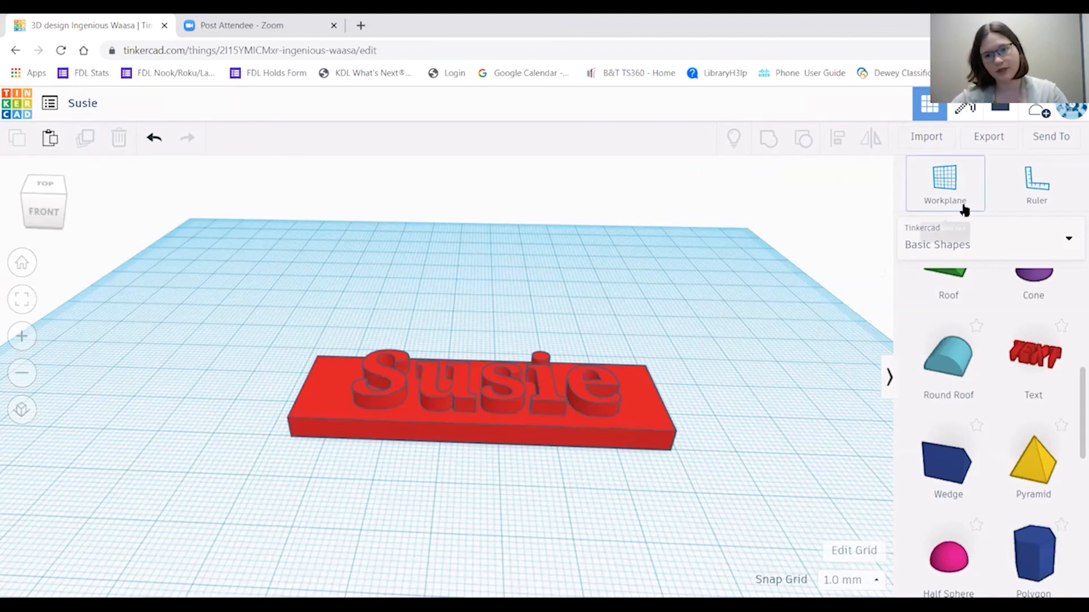
Export the whole nameplate design for 3D printing as the STL file 'Susie (2).stl'.
click(985, 145)
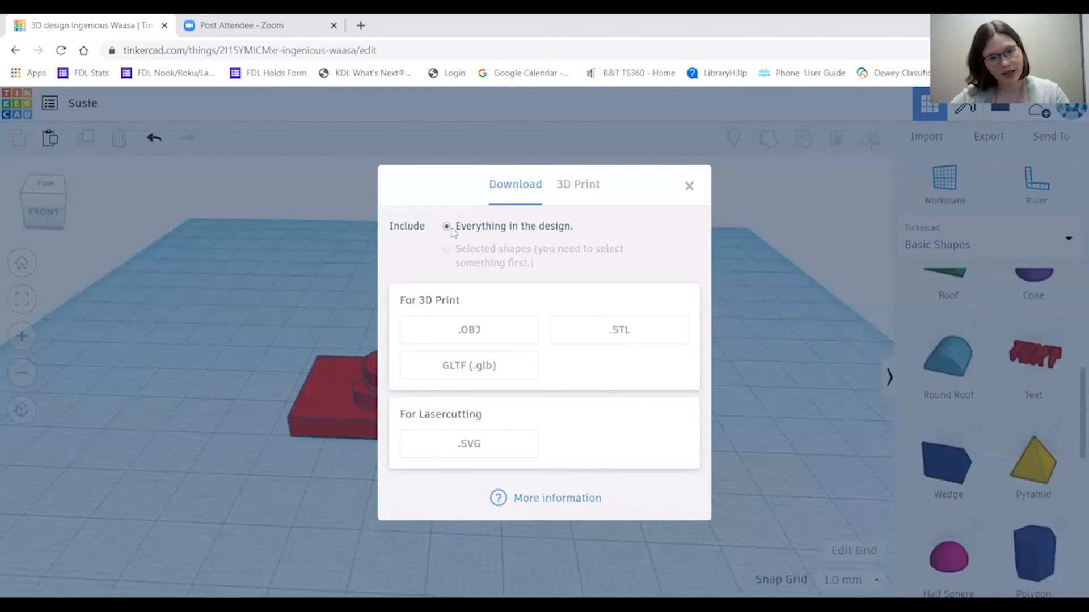
click(594, 334)
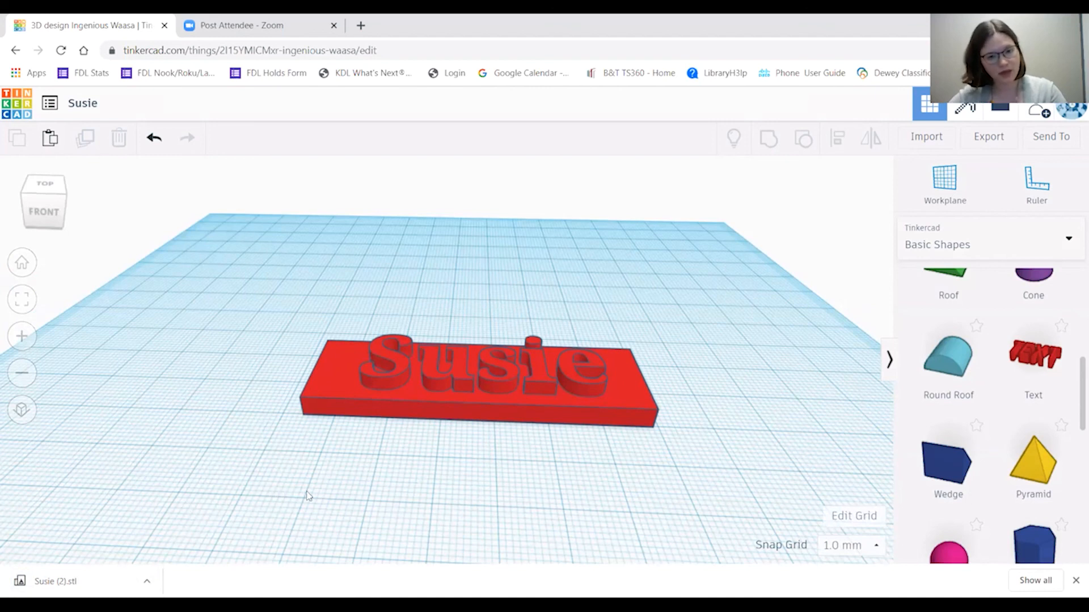
scroll(497, 482, down, 3)
scroll(498, 482, up, 3)
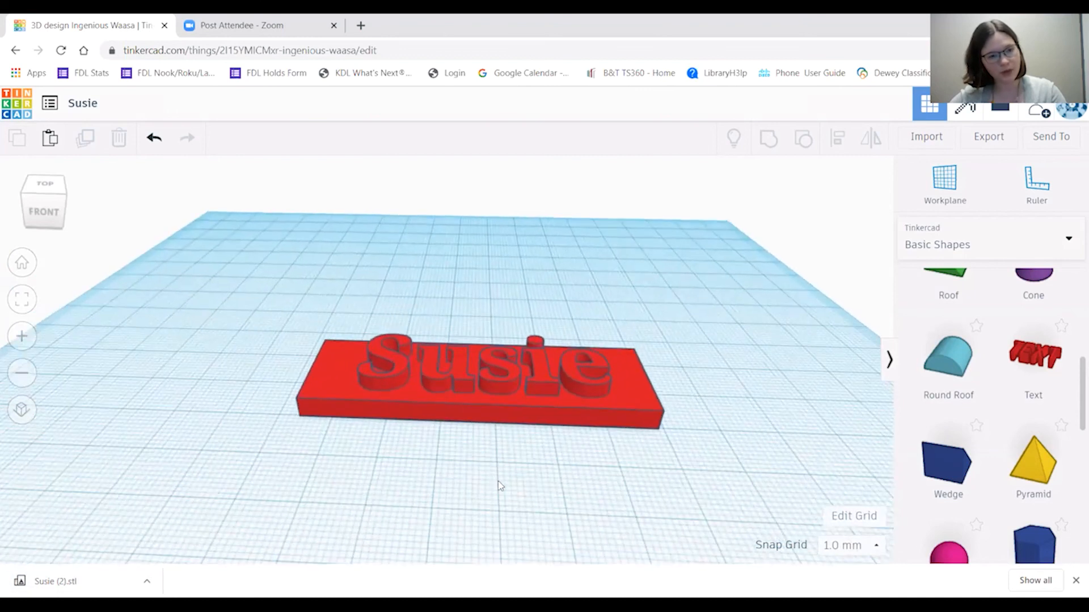